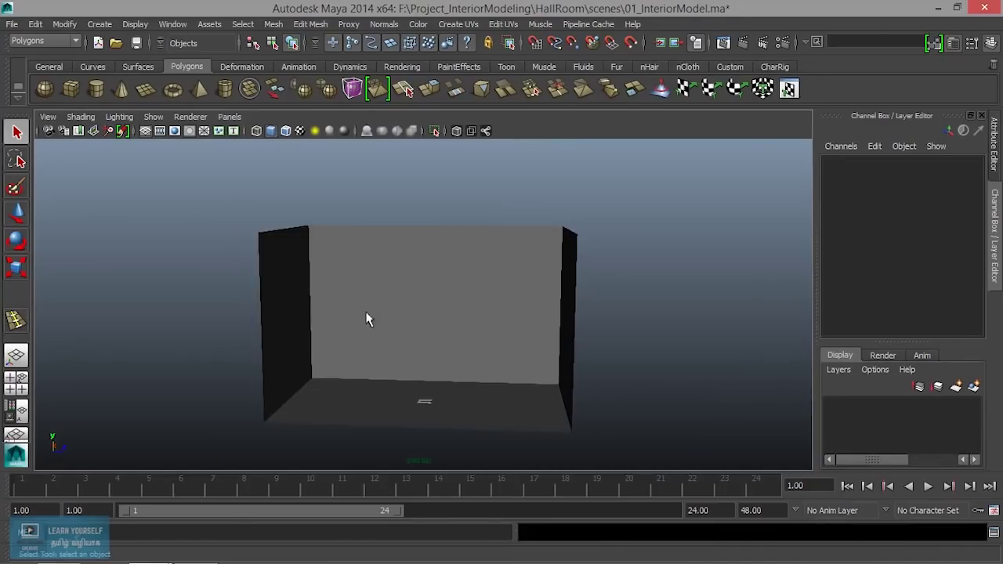
Turn on the ViewCube in the viewport's Heads Up Display
mouse_move(380, 327)
left_mouse_down("alt")
mouse_move(188, 322)
mouse_move(336, 336)
left_mouse_up("alt")
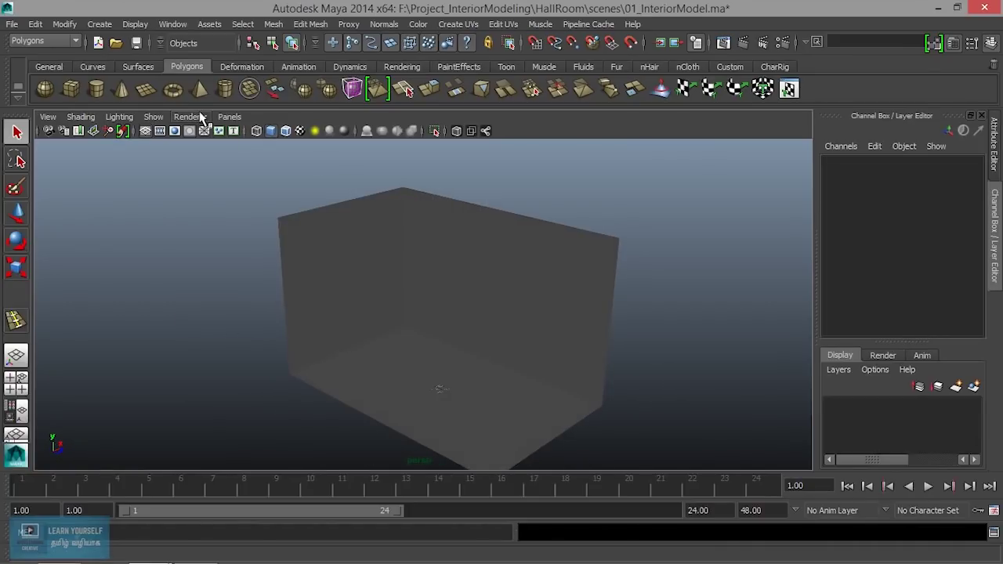
scroll(576, 303, "down", 3)
left_click_drag(577, 303, 349, 338, "alt")
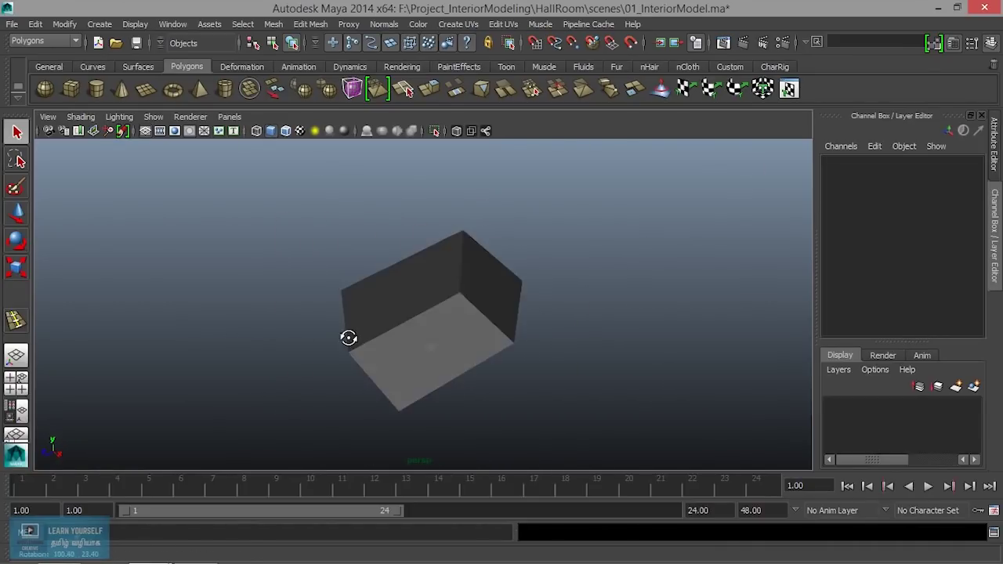
scroll(534, 242, "up", 3)
left_click_drag(512, 289, 509, 266, "alt")
scroll(510, 266, "up", 3)
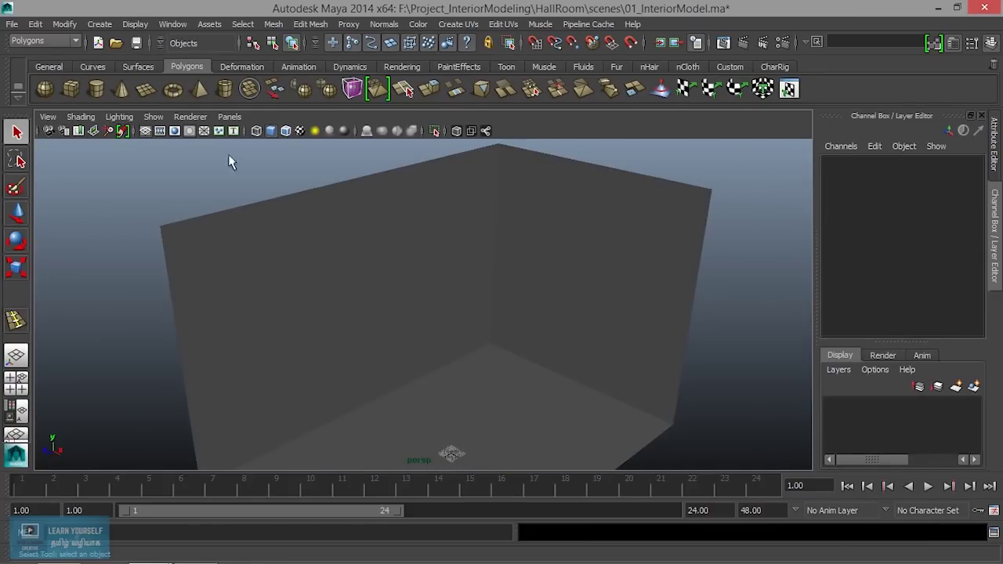
left_click(125, 27)
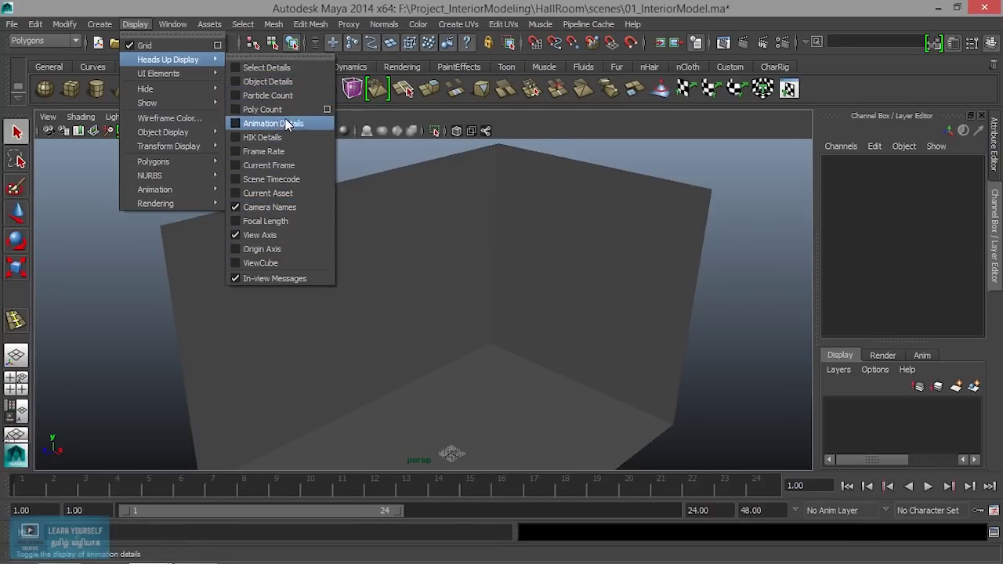
left_click(269, 267)
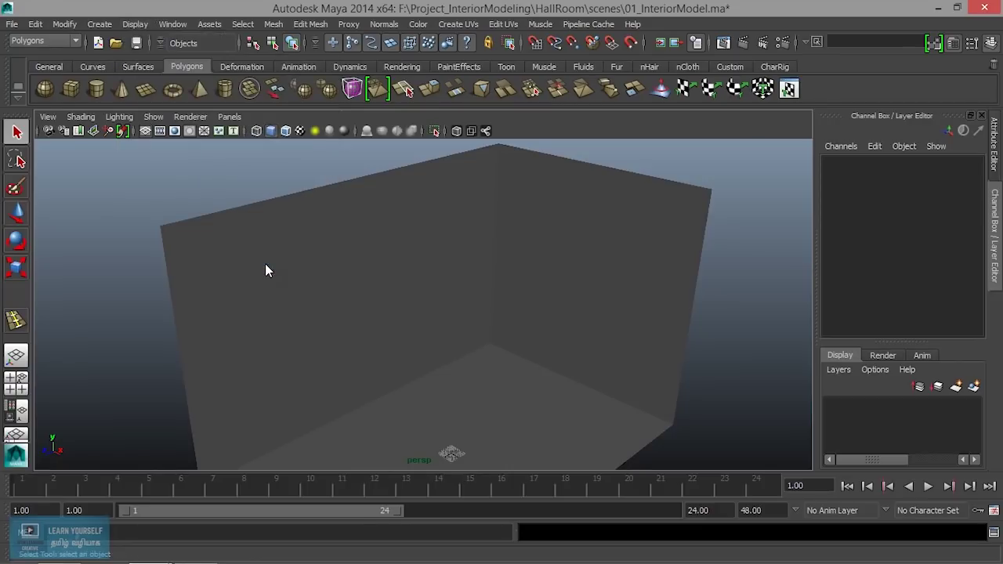
Jump to the front view, then select pCube1 and frame it from outside
left_click(765, 163)
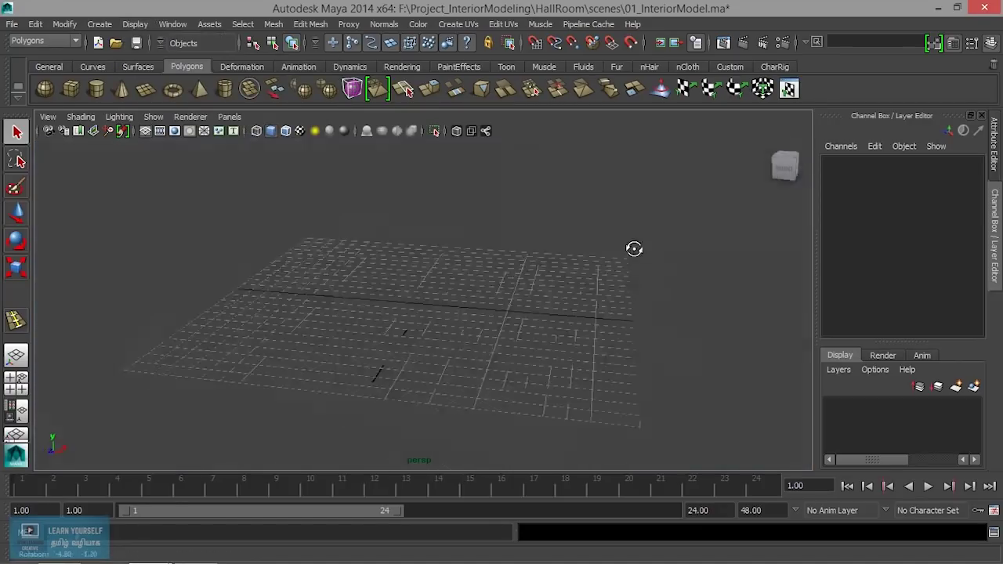
key("a")
mouse_move(650, 242)
left_mouse_down("alt")
mouse_move(560, 264)
mouse_move(553, 202)
mouse_move(377, 287)
mouse_move(548, 293)
left_mouse_up("alt")
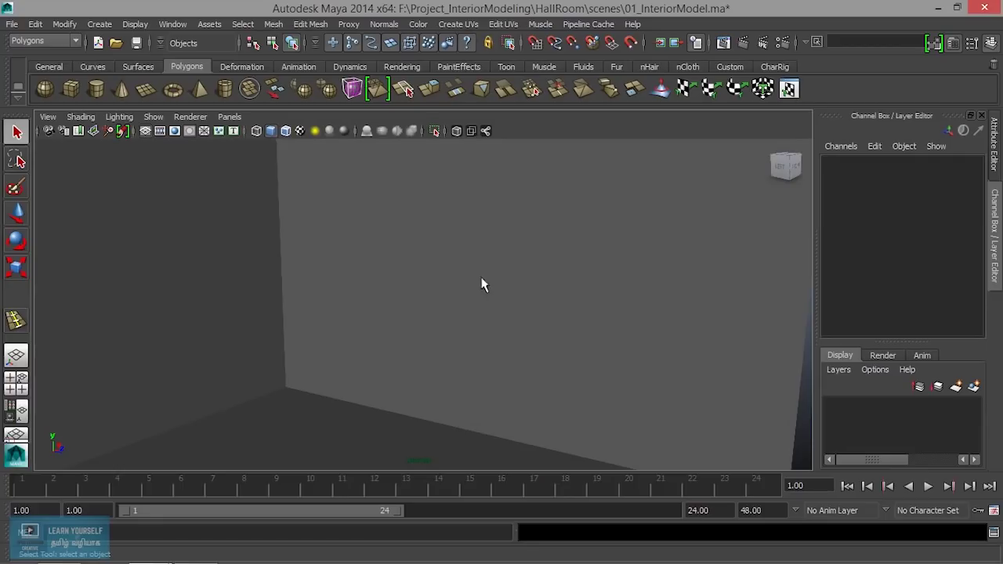
left_click(402, 250)
key("f")
mouse_move(390, 250)
left_mouse_down("alt")
mouse_move(445, 267)
mouse_move(407, 242)
mouse_move(329, 248)
mouse_move(426, 274)
mouse_move(412, 311)
left_mouse_up("alt")
Start the Insert Edge Loop Tool from Edit Mesh on the room box
middle_click_drag(412, 311, 357, 244, "alt")
left_click(310, 24)
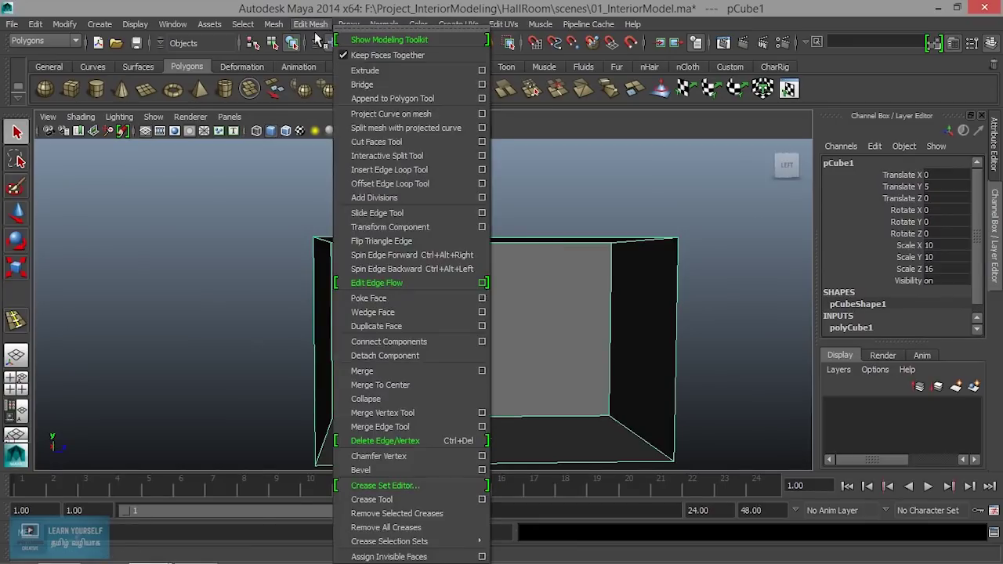
left_click(384, 168)
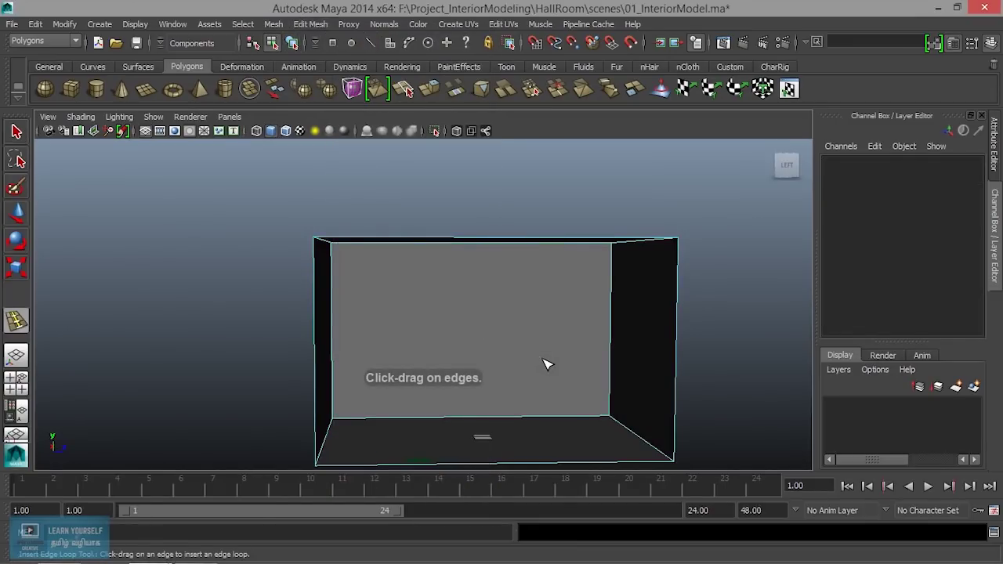
scroll(530, 341, "up", 3)
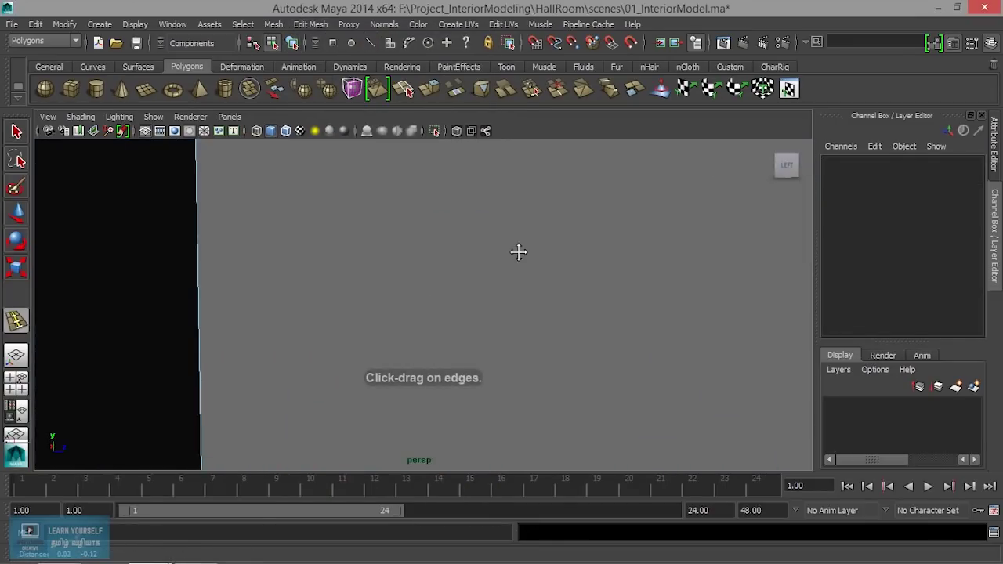
scroll(511, 246, "down", 3)
mouse_move(409, 266)
left_mouse_down("alt")
mouse_move(669, 295)
mouse_move(450, 240)
mouse_move(517, 302)
mouse_move(431, 326)
mouse_move(454, 329)
mouse_move(473, 262)
mouse_move(451, 235)
left_mouse_up("alt")
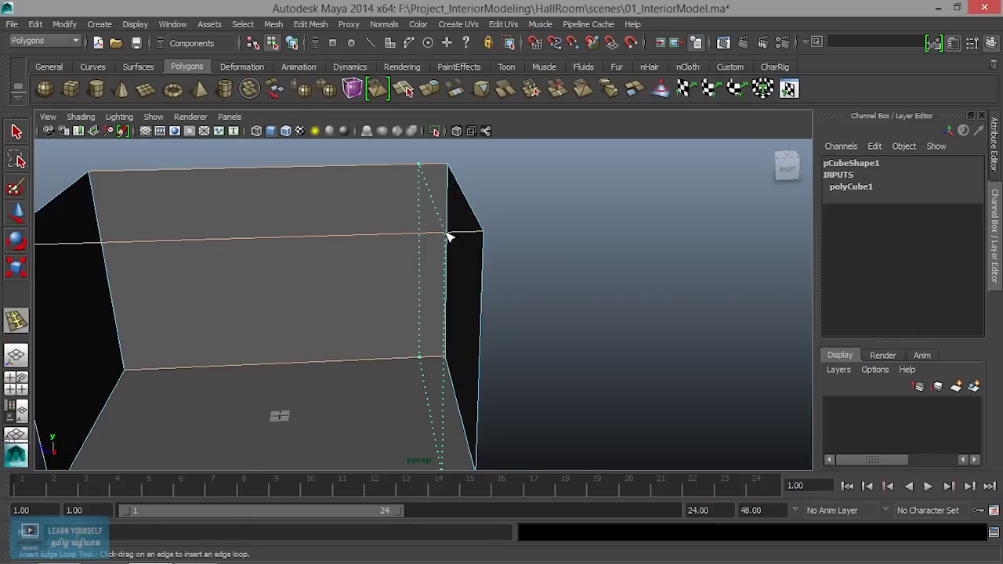
Add two vertical edge loops near the box's end wall
left_click_drag(448, 236, 448, 236)
mouse_move(448, 236)
middle_mouse_down("alt")
mouse_move(484, 206)
mouse_move(443, 222)
middle_mouse_up("alt")
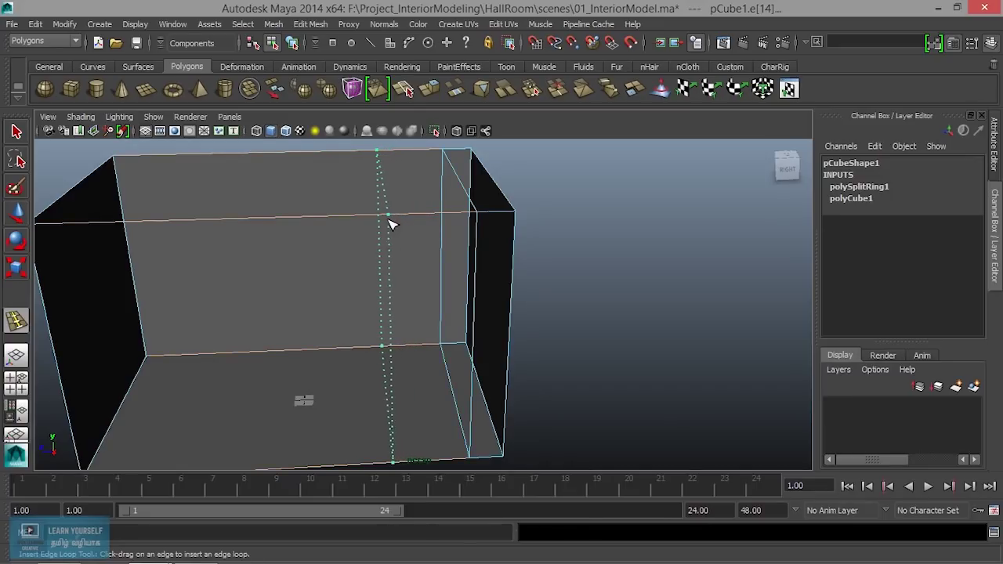
left_click_drag(388, 224, 388, 223)
mouse_move(441, 269)
left_mouse_down("alt")
mouse_move(385, 306)
mouse_move(468, 316)
mouse_move(507, 295)
mouse_move(461, 267)
left_mouse_up("alt")
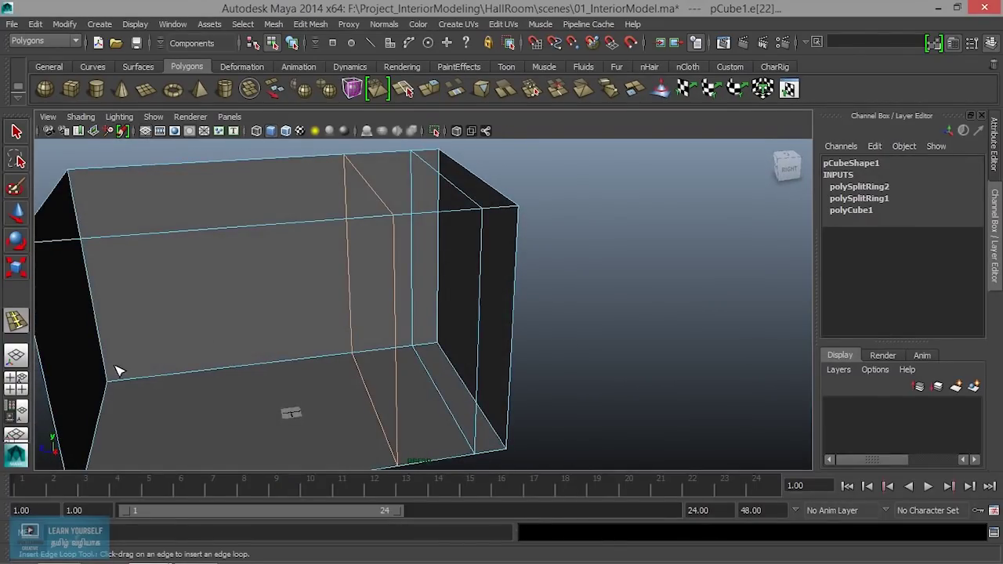
scroll(360, 360, "down", 3)
mouse_move(358, 358)
left_mouse_down("alt")
mouse_move(246, 353)
mouse_move(315, 365)
left_mouse_up("alt")
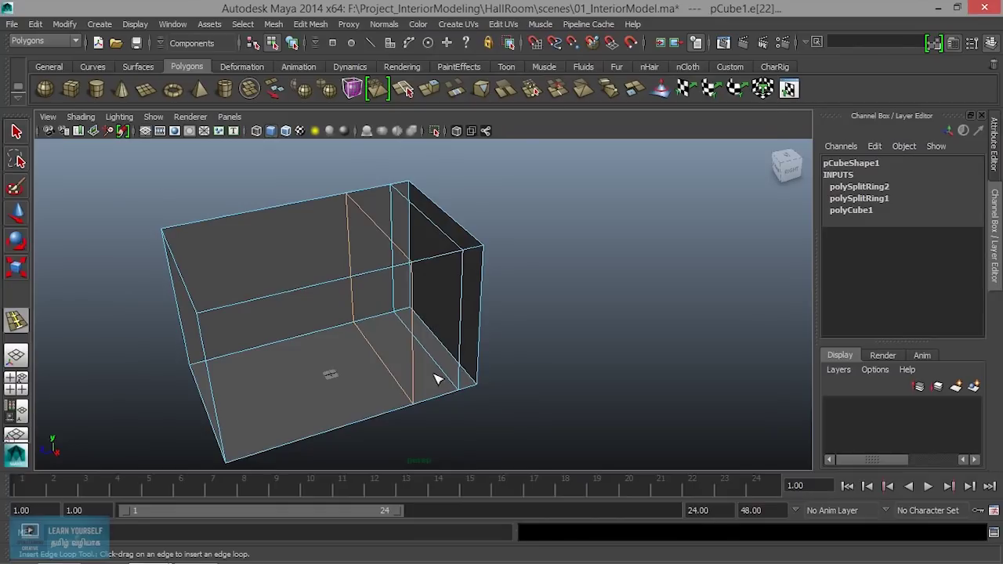
mouse_move(416, 344)
left_mouse_down("alt")
mouse_move(391, 321)
mouse_move(517, 352)
mouse_move(459, 325)
mouse_move(473, 270)
left_mouse_up("alt")
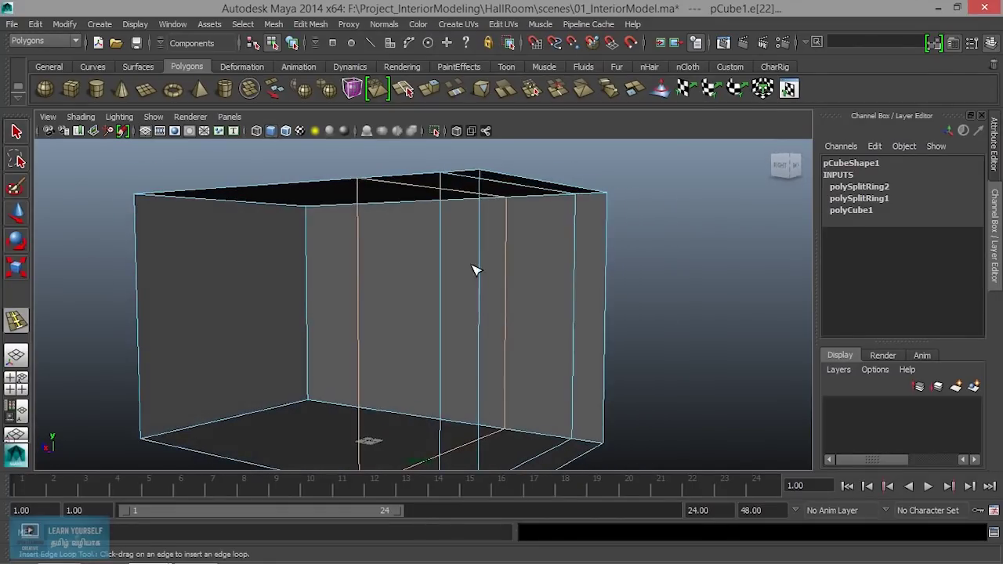
Add one horizontal edge loop near the wall tops and another near the floor
left_click(441, 223)
mouse_move(441, 282)
left_mouse_down("alt")
mouse_move(447, 197)
mouse_move(431, 278)
mouse_move(510, 311)
mouse_move(394, 303)
mouse_move(564, 304)
mouse_move(561, 282)
mouse_move(572, 285)
mouse_move(509, 342)
mouse_move(324, 361)
mouse_move(244, 273)
mouse_move(397, 356)
mouse_move(320, 379)
left_mouse_up("alt")
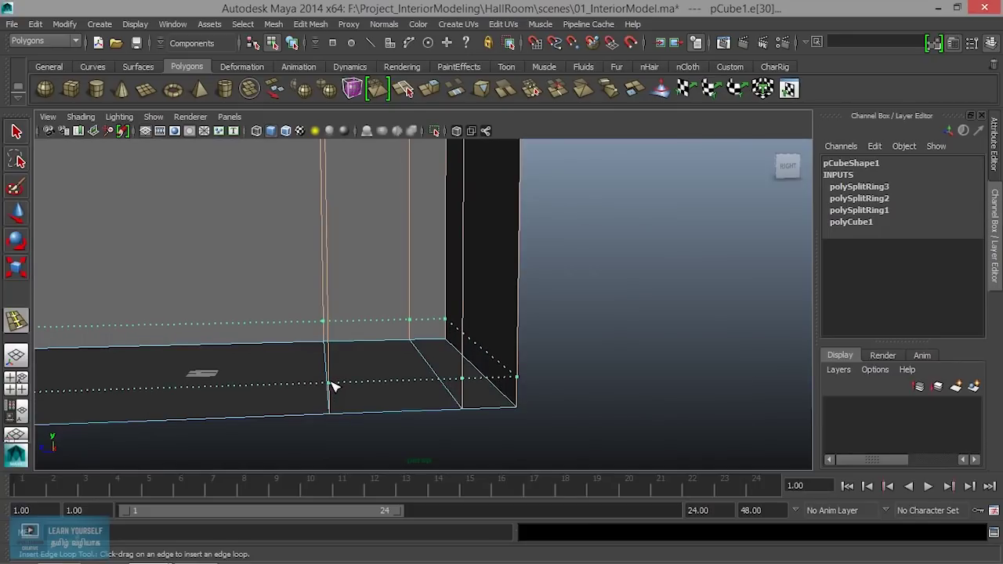
left_click(331, 386)
mouse_move(331, 385)
left_mouse_down("alt")
mouse_move(560, 384)
mouse_move(538, 383)
mouse_move(369, 278)
left_mouse_up("alt")
mouse_move(369, 278)
right_mouse_down("alt")
mouse_move(594, 361)
mouse_move(627, 351)
mouse_move(437, 349)
mouse_move(490, 347)
mouse_move(447, 342)
right_mouse_up("alt")
mouse_move(447, 342)
left_mouse_down("alt")
mouse_move(372, 358)
mouse_move(251, 357)
mouse_move(421, 385)
left_mouse_up("alt")
mouse_move(421, 385)
right_mouse_down("alt")
mouse_move(446, 340)
mouse_move(347, 316)
mouse_move(450, 355)
right_mouse_up("alt")
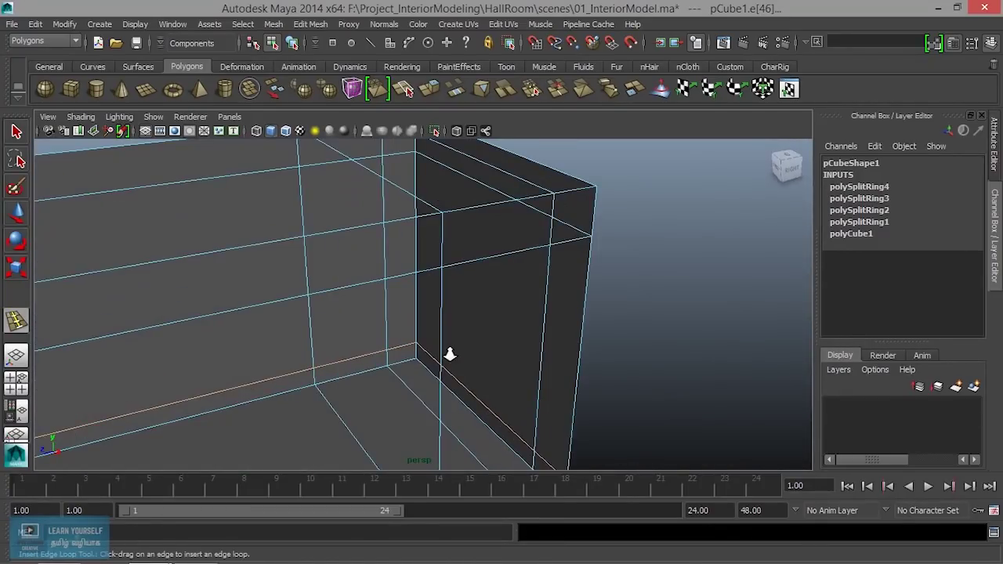
Select the door-sized face on the end wall in face mode
key("q")
right_click_drag(498, 319, 498, 258)
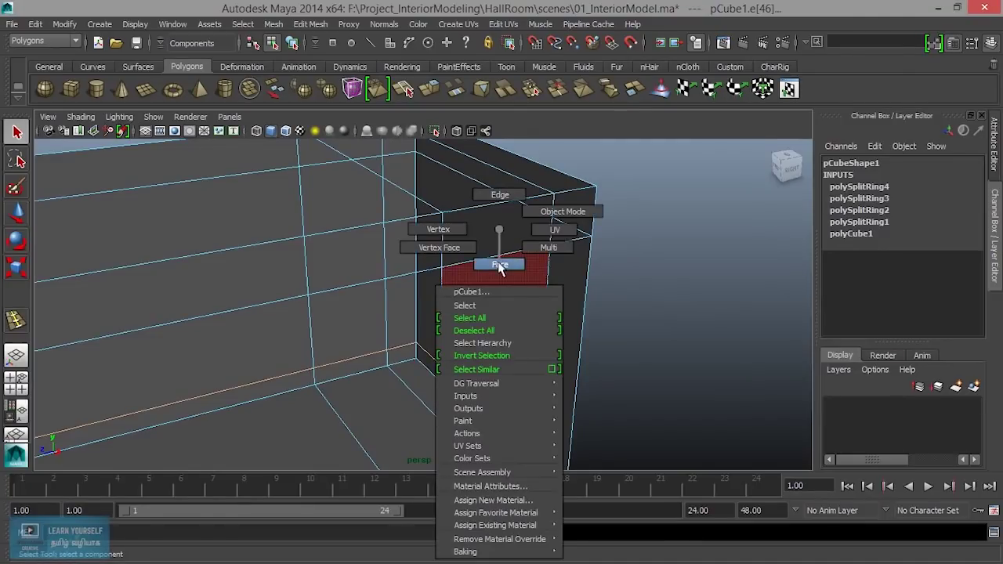
left_click(486, 339)
right_click_drag(486, 339, 504, 410, "alt")
mouse_move(504, 410)
left_mouse_down("alt")
mouse_move(497, 399)
mouse_move(558, 425)
left_mouse_up("alt")
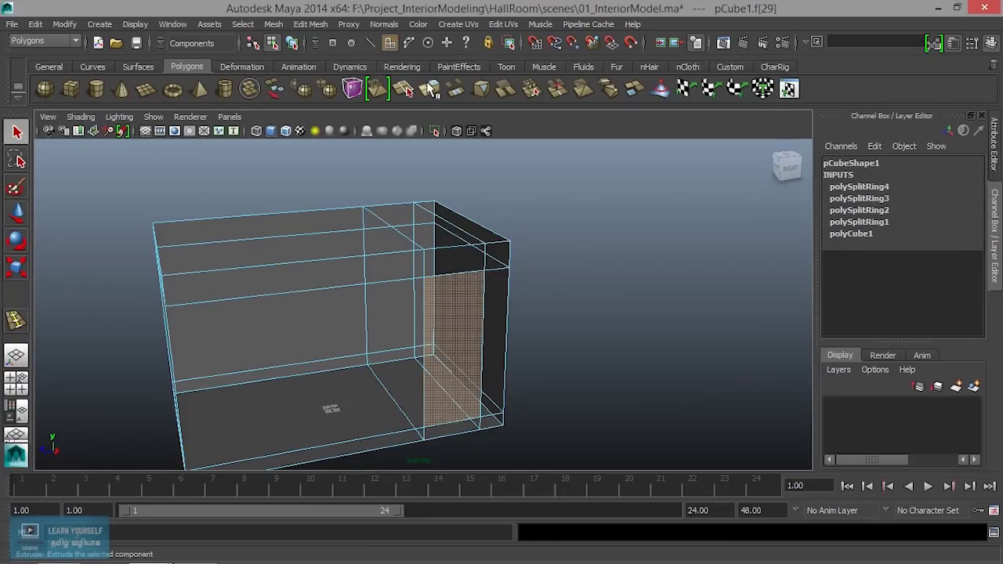
Extrude the selected door face with Edit Mesh > Extrude
left_click(318, 26)
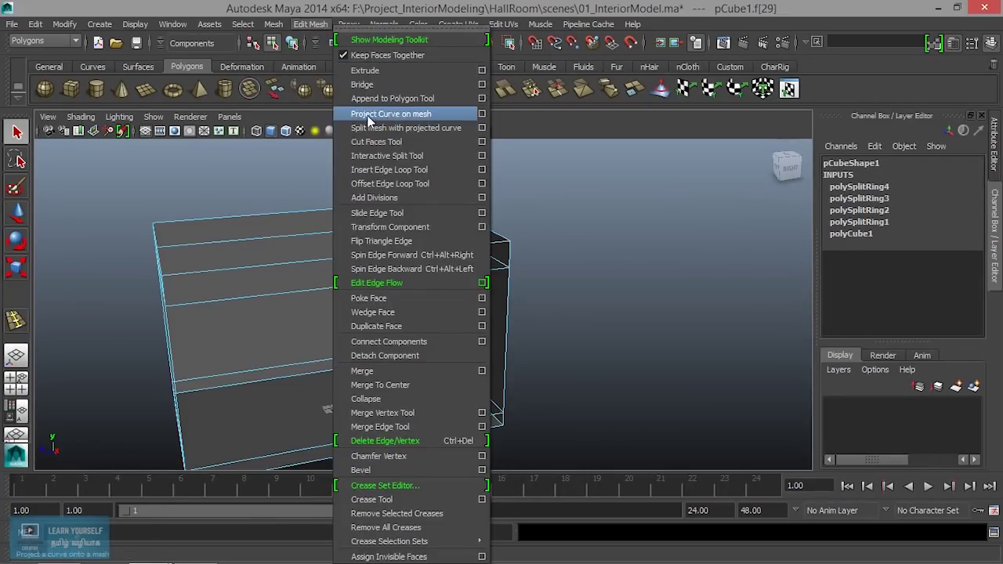
left_click(369, 70)
mouse_move(423, 329)
left_mouse_down("alt")
mouse_move(457, 300)
mouse_move(414, 347)
mouse_move(392, 321)
mouse_move(409, 323)
left_mouse_up("alt")
mouse_move(357, 345)
left_mouse_down("alt")
mouse_move(459, 324)
mouse_move(421, 305)
mouse_move(436, 253)
mouse_move(431, 309)
mouse_move(385, 340)
mouse_move(373, 326)
mouse_move(430, 290)
mouse_move(413, 280)
mouse_move(438, 298)
mouse_move(447, 282)
mouse_move(331, 290)
mouse_move(385, 287)
mouse_move(373, 321)
mouse_move(353, 321)
mouse_move(425, 287)
mouse_move(355, 332)
mouse_move(314, 343)
mouse_move(242, 332)
mouse_move(510, 376)
mouse_move(508, 354)
mouse_move(470, 352)
mouse_move(318, 297)
mouse_move(450, 329)
mouse_move(440, 191)
left_mouse_up("alt")
Extract the extruded door face into a separate object
left_click(273, 25)
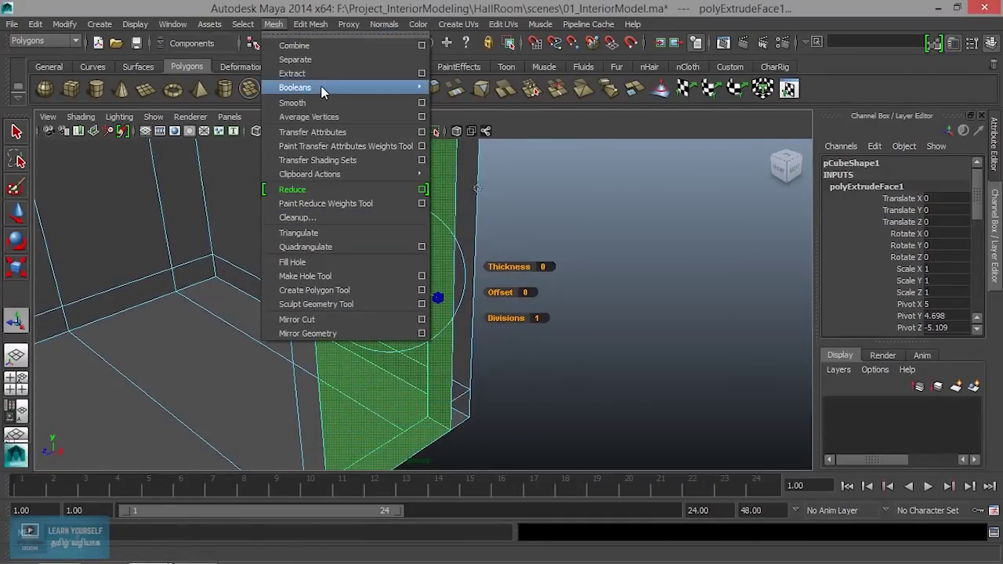
left_click(322, 78)
left_click(678, 329)
mouse_move(678, 329)
left_mouse_down("alt")
mouse_move(491, 353)
mouse_move(424, 306)
left_mouse_up("alt")
left_click_drag(453, 353, 308, 352, "alt")
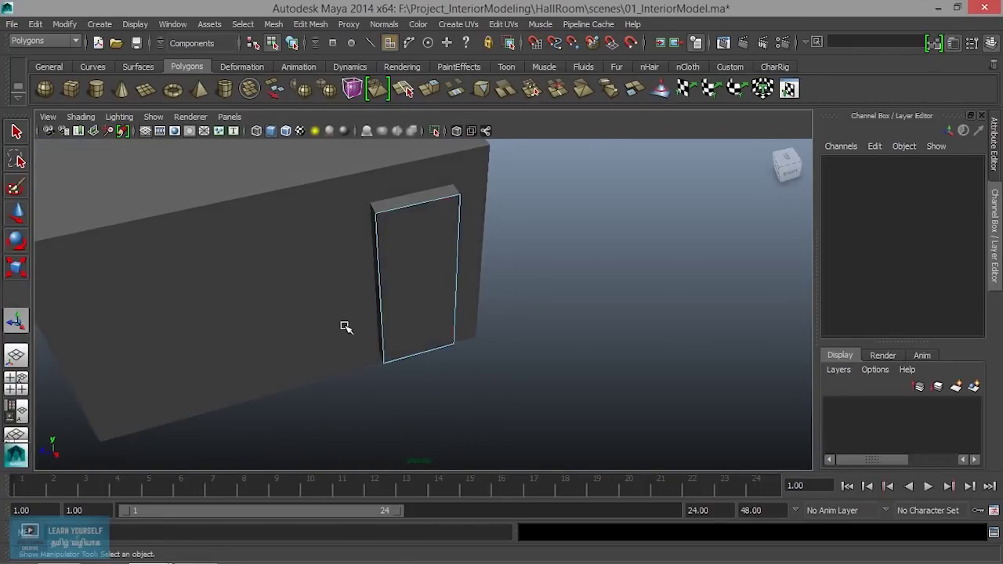
Put the door piece on a new layer1 and hide that layer
right_click_drag(403, 234, 460, 211)
left_click(430, 248)
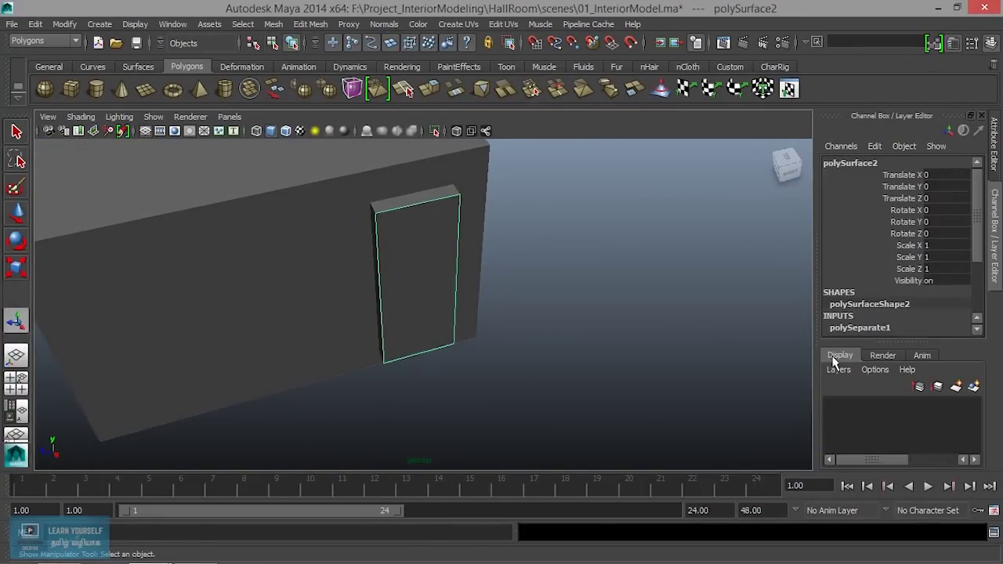
left_click(974, 387)
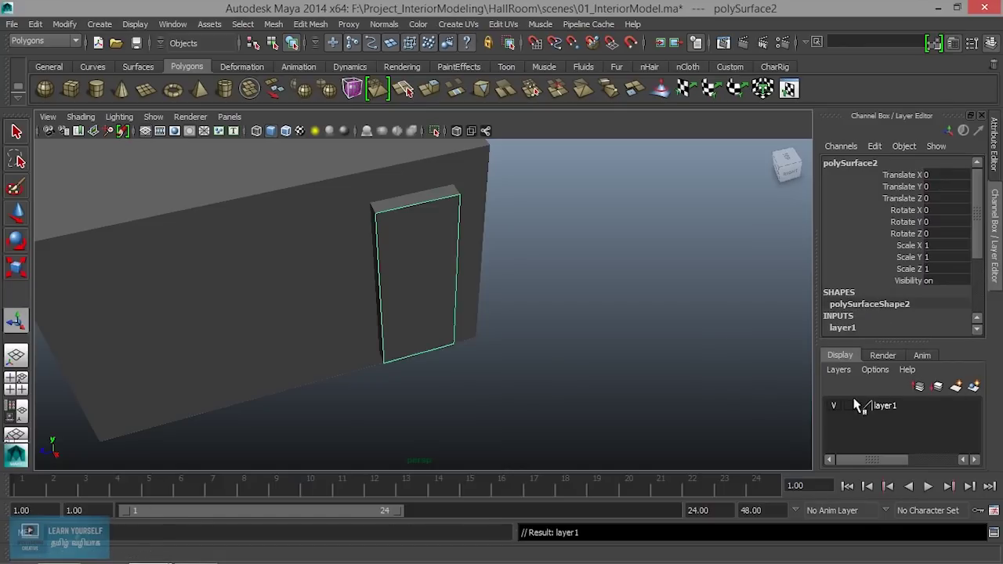
left_click(835, 407)
Select the remaining room box, polySurface1
mouse_move(287, 318)
left_mouse_down("alt")
mouse_move(482, 260)
mouse_move(432, 262)
left_mouse_up("alt")
mouse_move(432, 261)
right_mouse_down("alt")
mouse_move(525, 334)
mouse_move(441, 329)
right_mouse_up("alt")
scroll(524, 333, "down", 3)
mouse_move(441, 330)
left_mouse_down("alt")
mouse_move(413, 365)
mouse_move(443, 385)
mouse_move(399, 369)
mouse_move(475, 358)
left_mouse_up("alt")
scroll(423, 376, "down", 2)
left_click(443, 389)
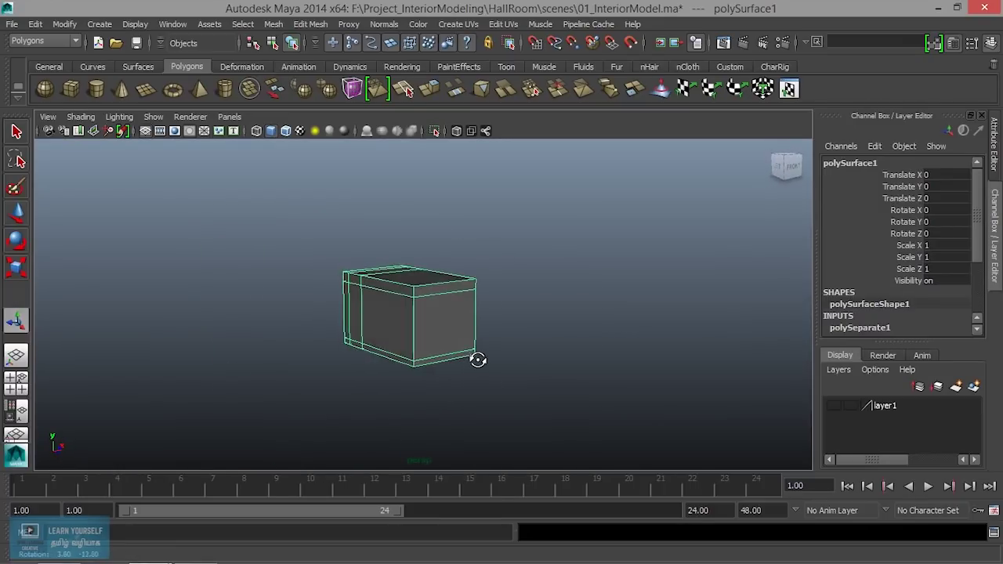
Enable Opposite in the room box's Render Stats to flip its faces inward
right_click_drag(474, 358, 508, 390, "alt")
mouse_move(507, 390)
left_mouse_down("alt")
mouse_move(358, 362)
mouse_move(411, 376)
left_mouse_up("alt")
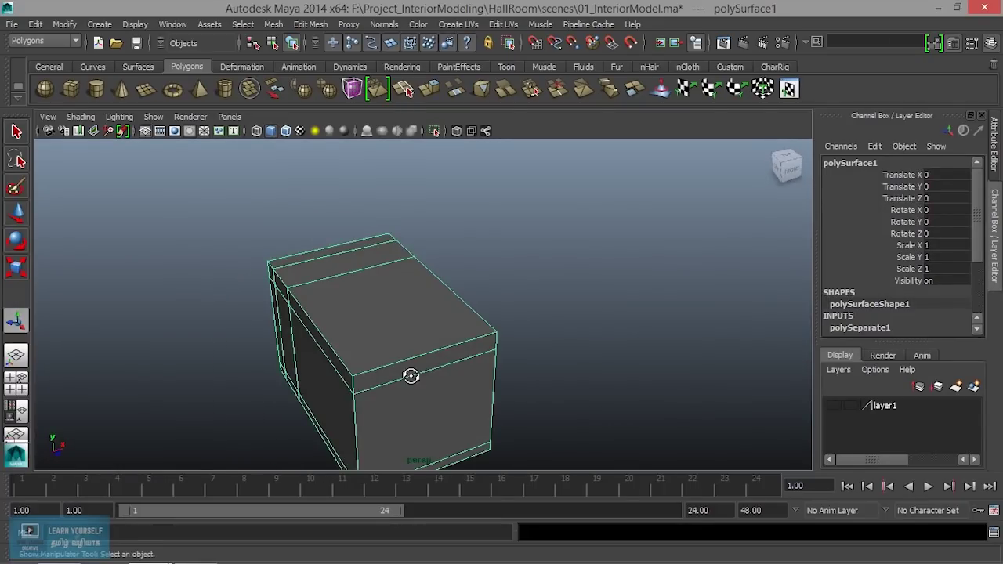
key("ctrl+a")
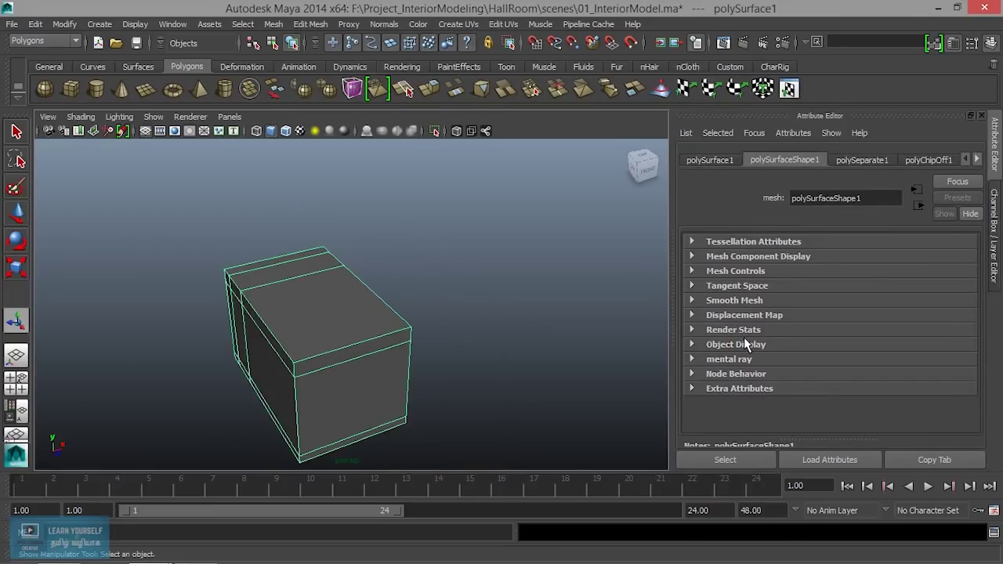
left_click(739, 336)
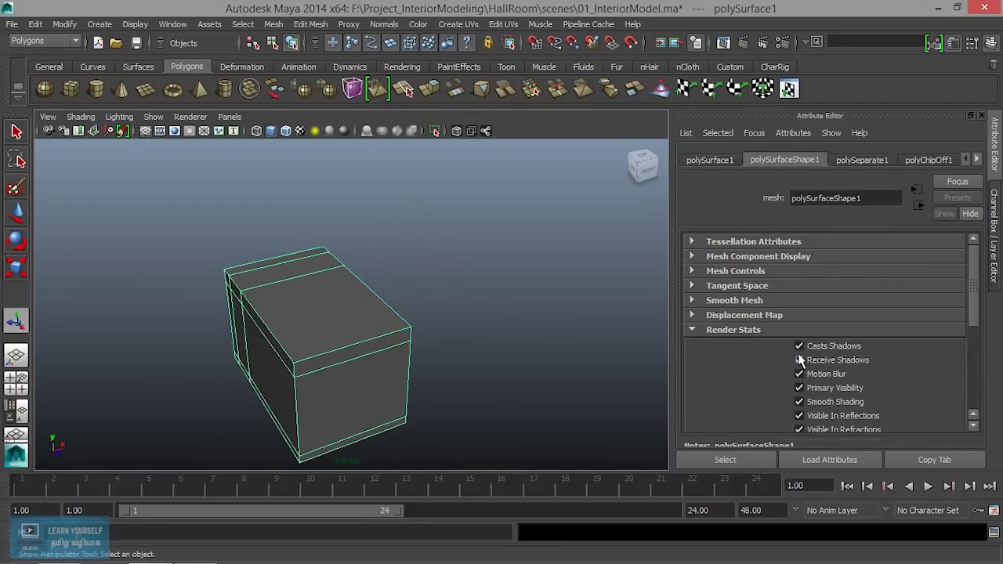
scroll(807, 390, "down", 2)
left_click(800, 370)
Inspect the inward-facing room near the door opening and reselect the room mesh
mouse_move(425, 347)
left_mouse_down("alt")
mouse_move(520, 271)
mouse_move(440, 299)
mouse_move(383, 269)
left_mouse_up("alt")
left_click(478, 307)
scroll(453, 329, "up", 5)
scroll(519, 273, "down", 4)
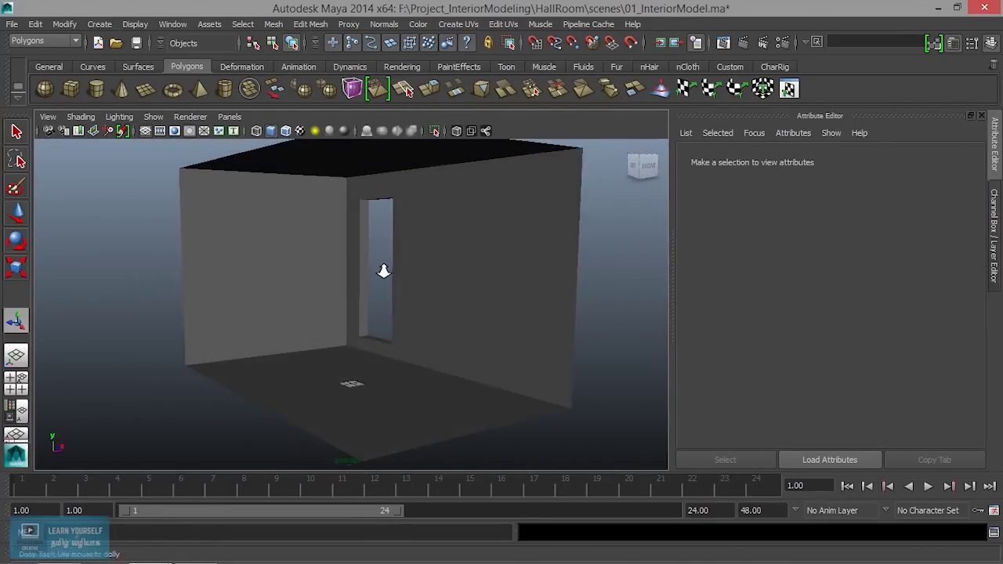
scroll(434, 304, "up", 5)
mouse_move(434, 305)
left_mouse_down("alt")
mouse_move(470, 309)
mouse_move(387, 298)
mouse_move(435, 292)
mouse_move(381, 303)
left_mouse_up("alt")
left_click(447, 303)
scroll(432, 295, "down", 4)
scroll(444, 295, "up", 4)
Swing the view close to face the doorway and call up the selection-mode menu
mouse_move(444, 295)
left_mouse_down("alt")
mouse_move(343, 285)
mouse_move(426, 286)
mouse_move(418, 352)
mouse_move(399, 336)
mouse_move(506, 347)
mouse_move(405, 358)
mouse_move(439, 309)
mouse_move(371, 322)
mouse_move(324, 262)
left_mouse_up("alt")
left_click_drag(330, 213, 315, 246, "alt")
mouse_move(352, 342)
left_mouse_down("alt")
mouse_move(456, 330)
mouse_move(385, 307)
left_mouse_up("alt")
right_click_drag(385, 306, 569, 342, "alt")
left_click_drag(569, 343, 486, 179, "alt")
right_click_drag(486, 178, 403, 391, "alt")
right_click_drag(389, 229, 389, 344)
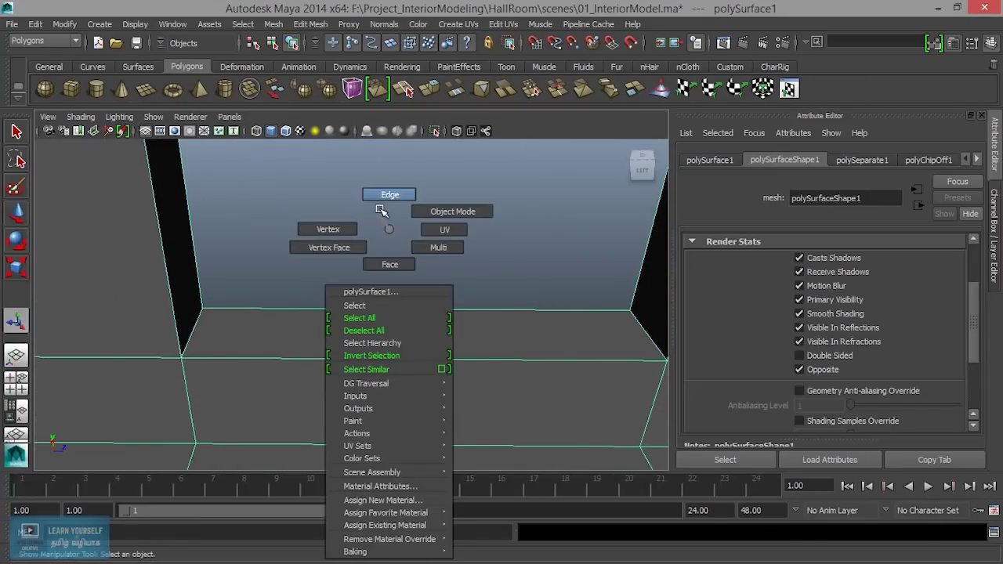
right_click_drag(381, 210, 384, 196)
left_click(336, 358)
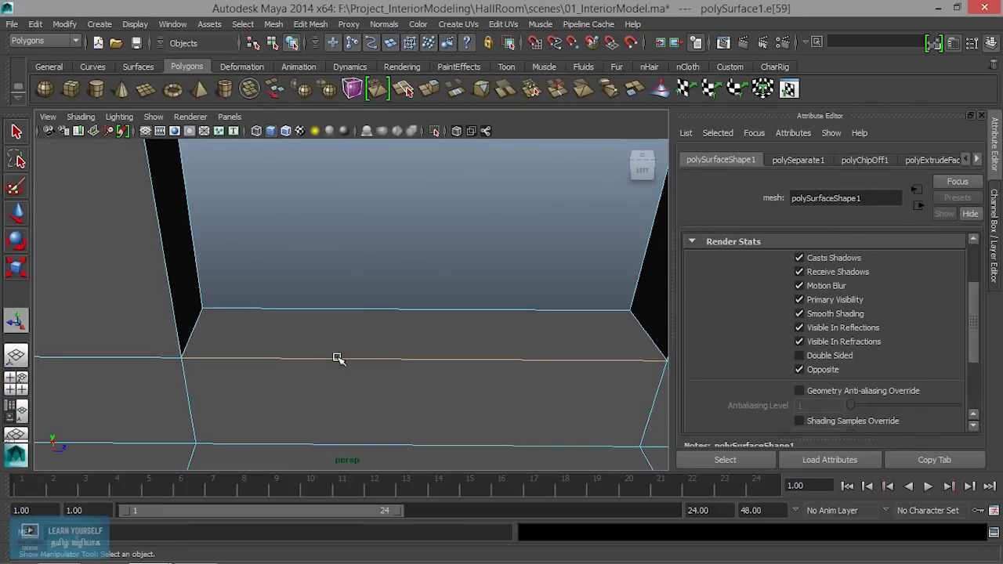
left_click(173, 314)
mouse_move(174, 309)
left_mouse_down("alt")
mouse_move(190, 340)
mouse_move(313, 431)
mouse_move(449, 257)
mouse_move(432, 352)
mouse_move(394, 337)
left_mouse_up("alt")
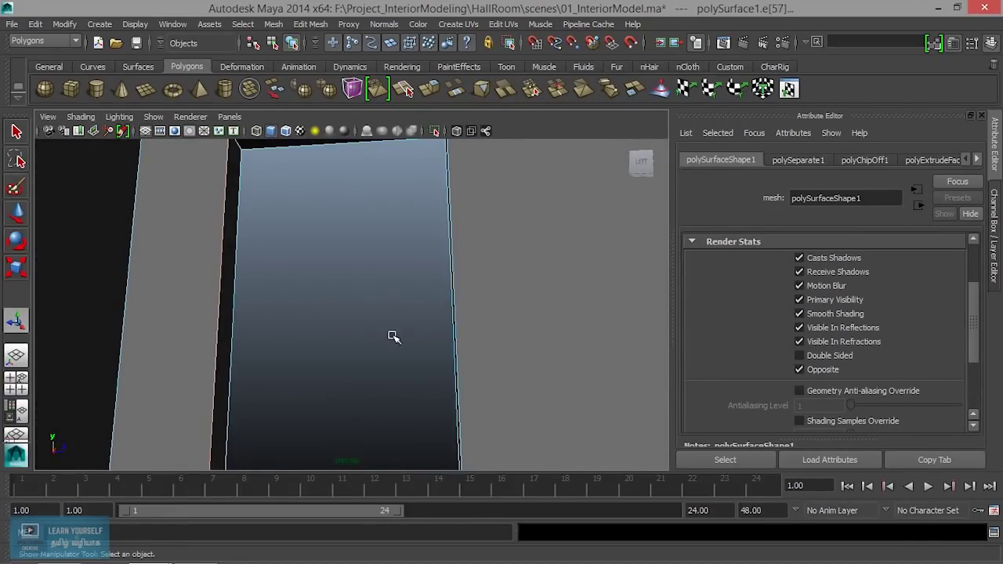
key("f")
left_click(380, 314)
scroll(408, 313, "down", 2)
mouse_move(363, 259)
left_mouse_down("alt")
mouse_move(359, 303)
mouse_move(347, 276)
left_mouse_up("alt")
left_click(335, 260)
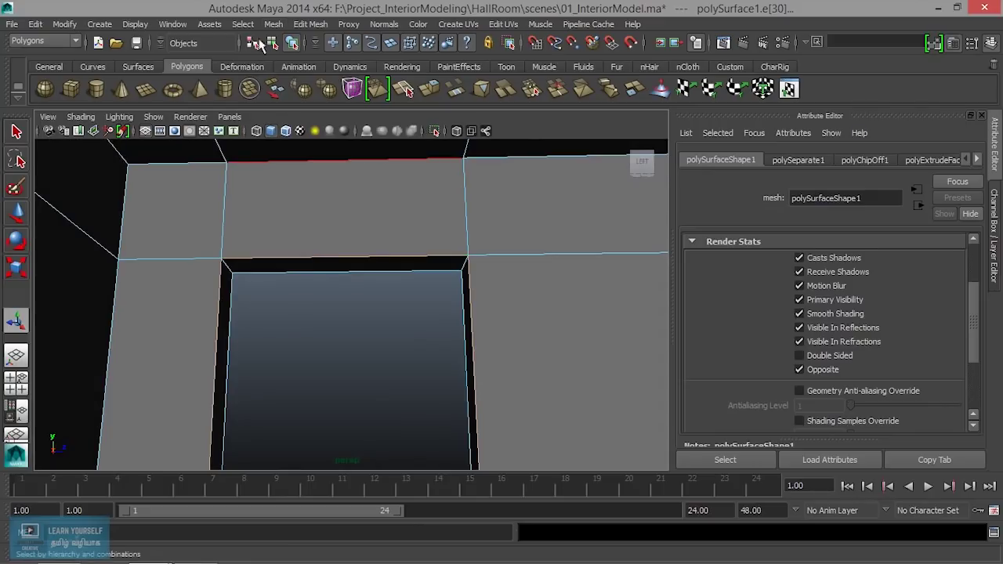
left_click(310, 25)
left_click(376, 468)
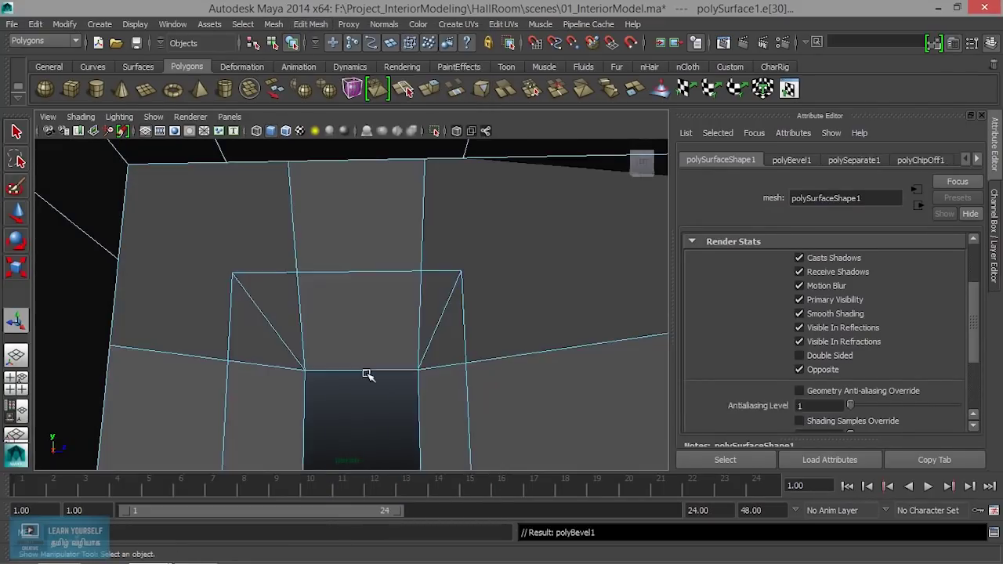
mouse_move(365, 363)
left_mouse_down("alt")
mouse_move(269, 381)
mouse_move(376, 332)
mouse_move(189, 350)
mouse_move(202, 362)
mouse_move(376, 361)
mouse_move(359, 348)
left_mouse_up("alt")
scroll(282, 371, "down", 5)
key("ctrl+a")
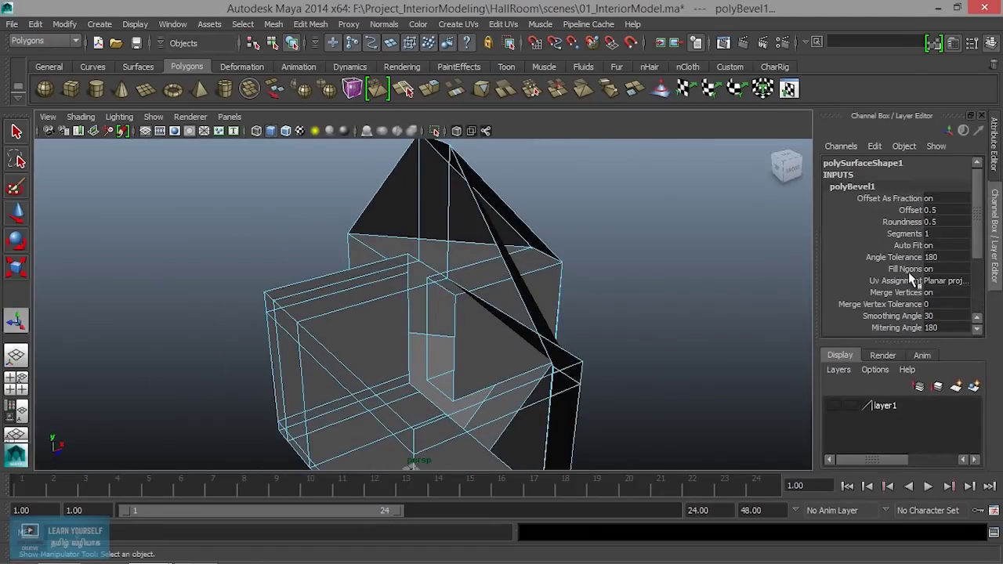
middle_click_drag(619, 282, 607, 280)
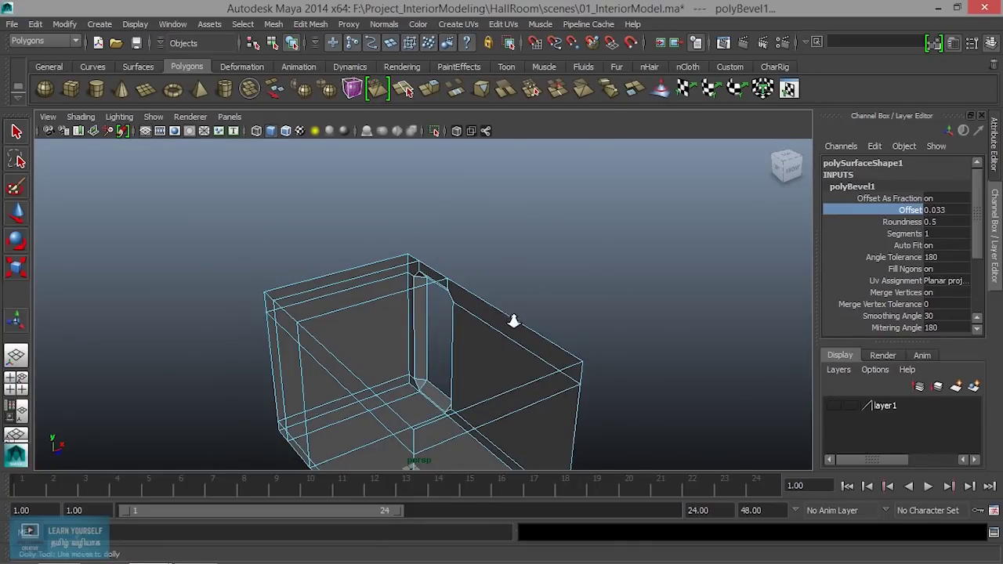
right_click_drag(514, 321, 341, 290, "alt")
left_click_drag(340, 291, 352, 224, "alt")
middle_click_drag(575, 352, 344, 272, "alt")
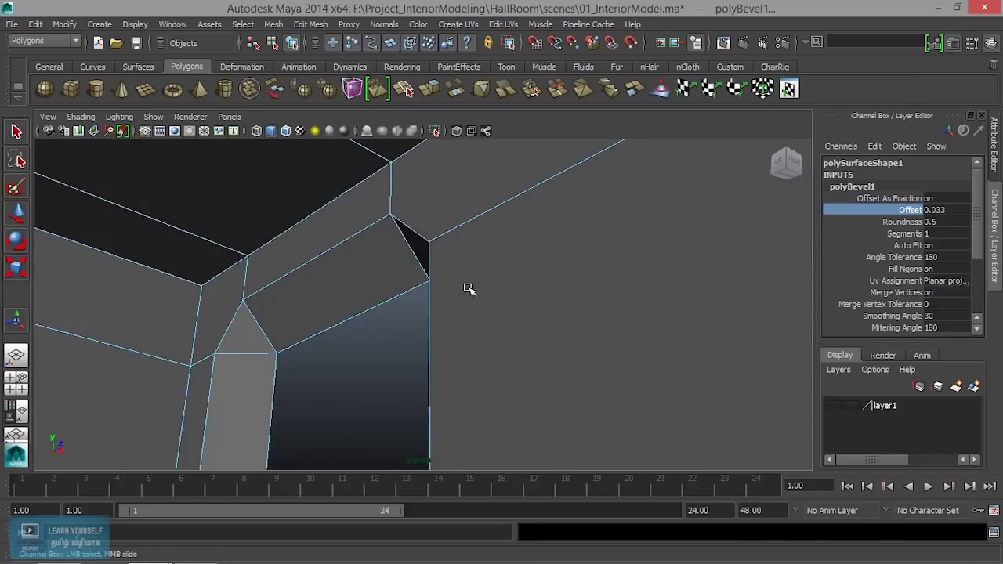
key("ctrl+z")
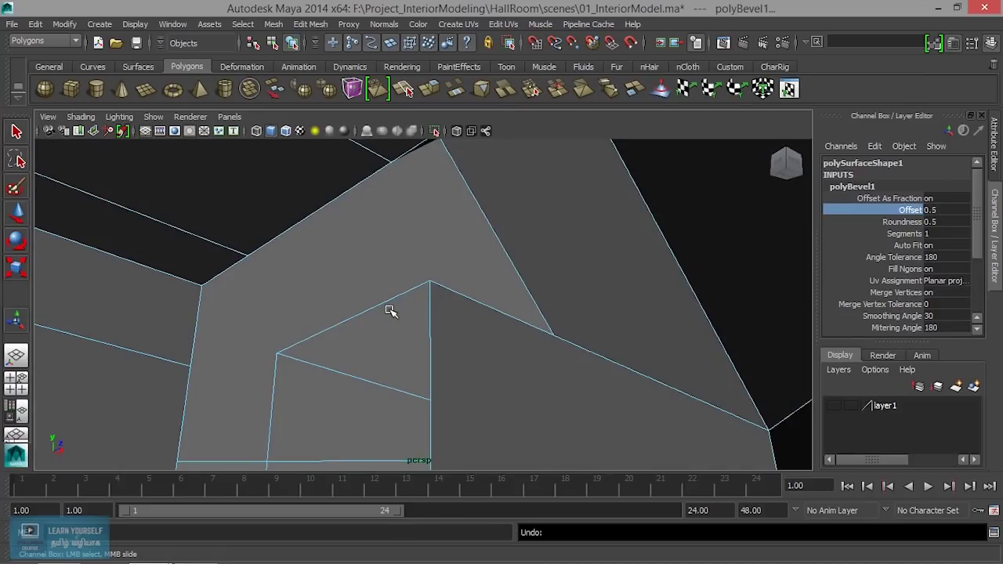
key("ctrl+z")
key("ctrl+z")
key("ctrl+z")
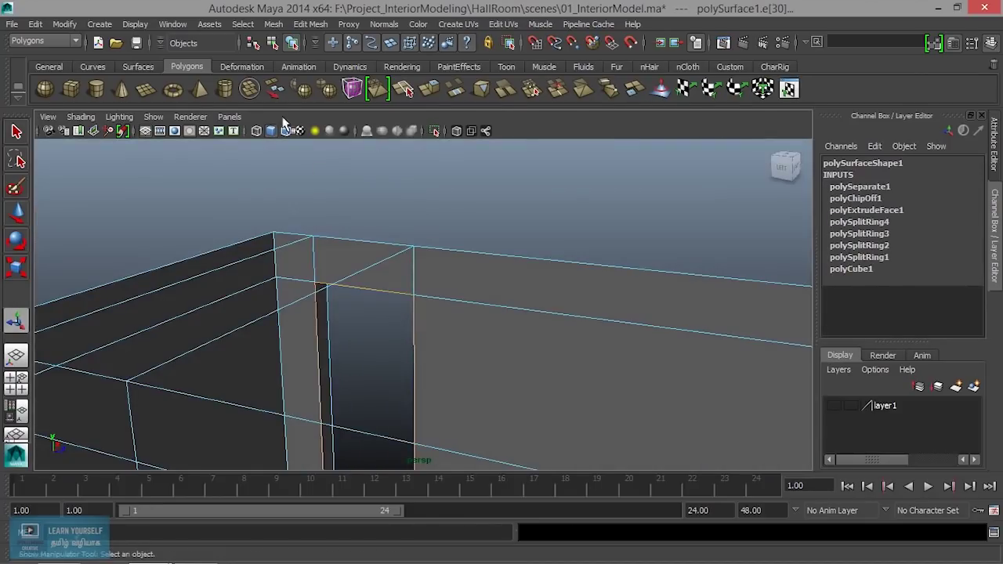
left_click(173, 24)
mouse_move(210, 101)
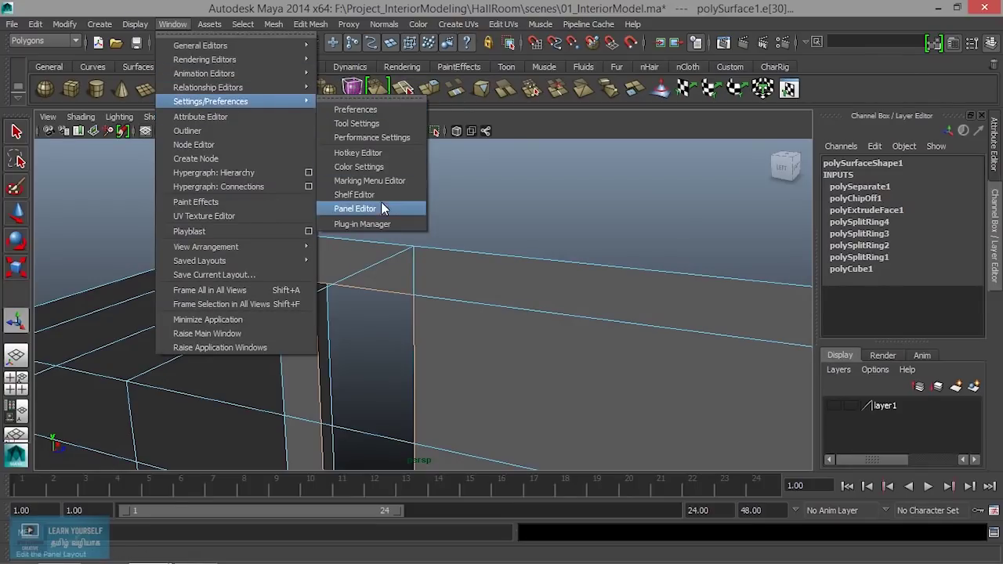
Change the linear working unit from foot to centimeter in Preferences and save
left_click(381, 110)
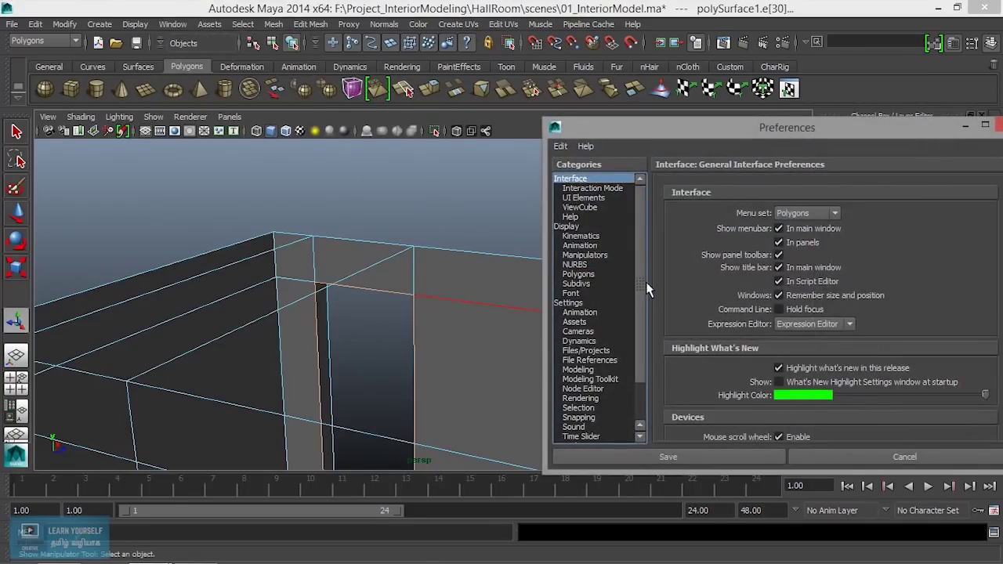
left_click(570, 304)
left_click_drag(639, 128, 361, 101)
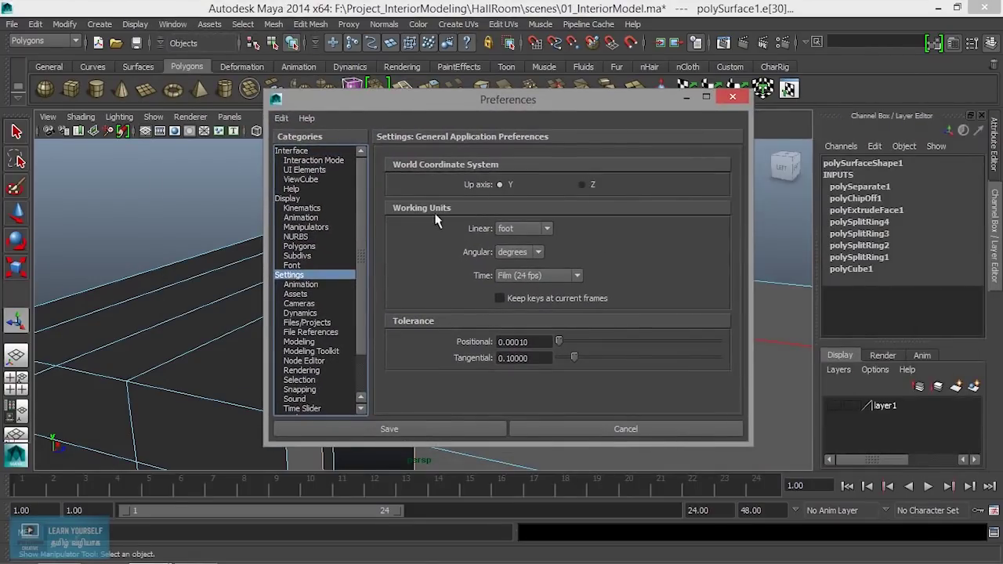
left_click(531, 228)
left_click(522, 252)
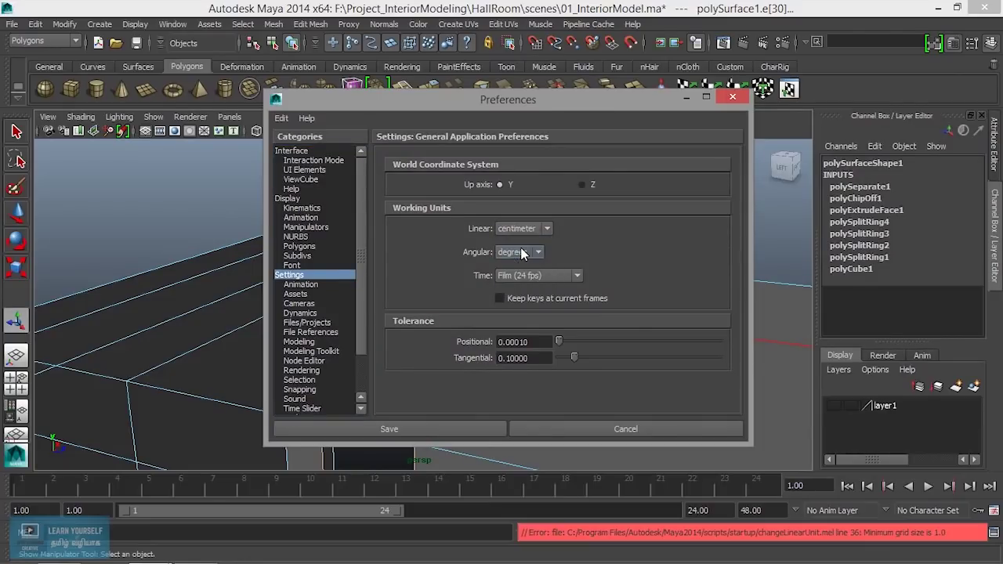
left_click(454, 436)
mouse_move(436, 365)
left_mouse_down("alt")
mouse_move(634, 427)
mouse_move(404, 294)
mouse_move(376, 259)
left_mouse_up("alt")
Bevel the doorway edges with an Offset of 0.05
left_click(311, 23)
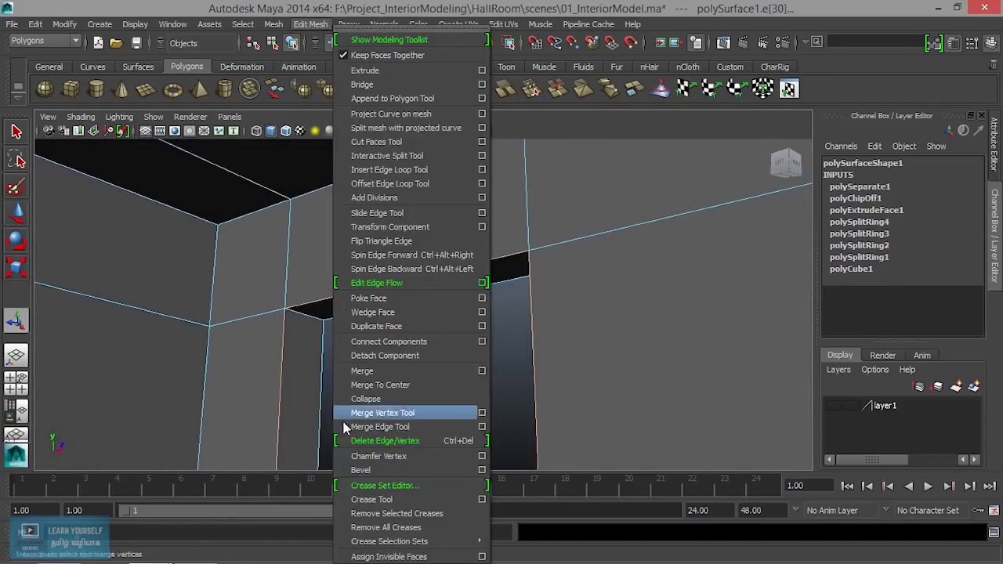
left_click(369, 470)
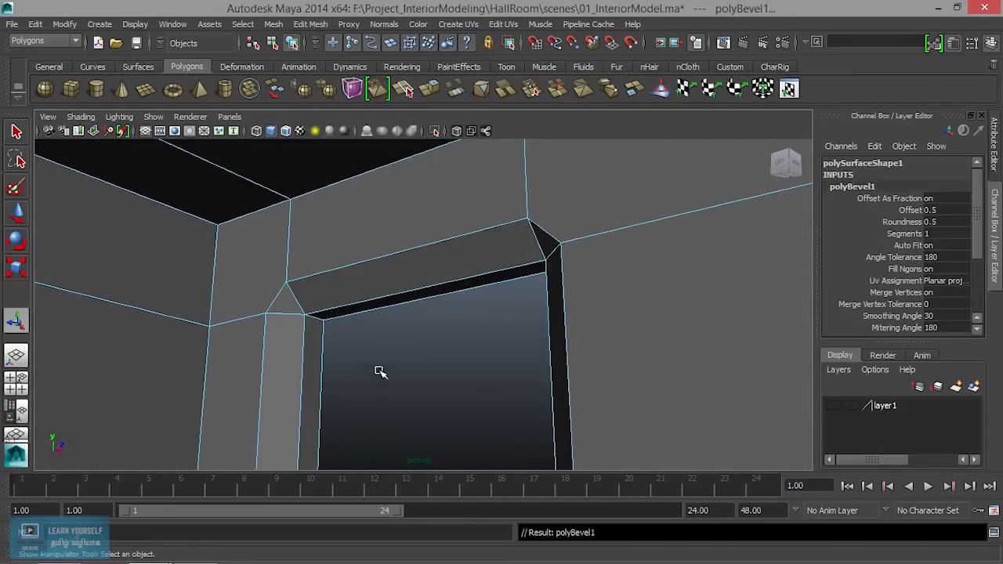
left_click_drag(380, 371, 416, 349, "alt")
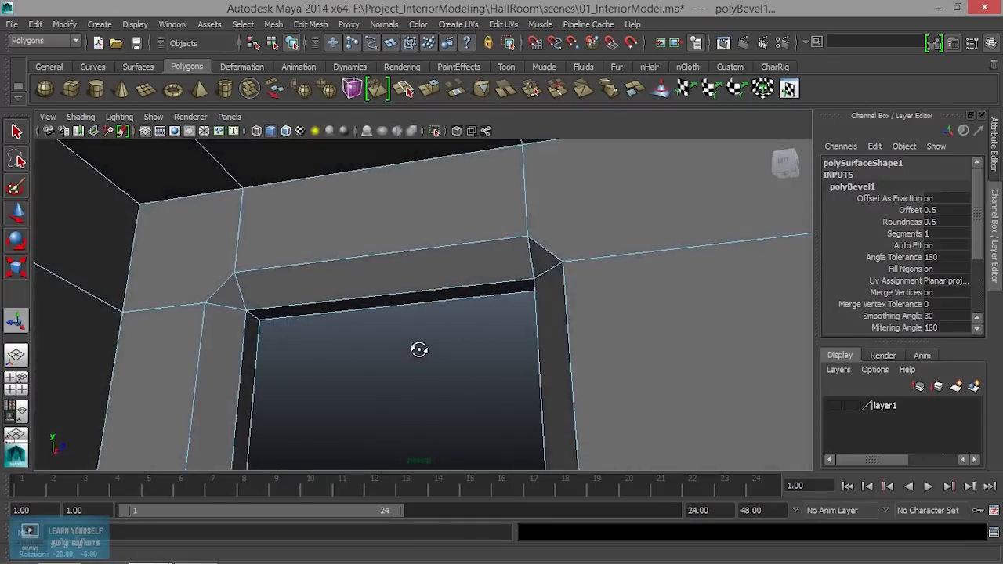
left_click(910, 210)
middle_click_drag(736, 268, 706, 269)
mouse_move(616, 309)
left_mouse_down("alt")
mouse_move(682, 306)
mouse_move(577, 298)
mouse_move(627, 291)
left_mouse_up("alt")
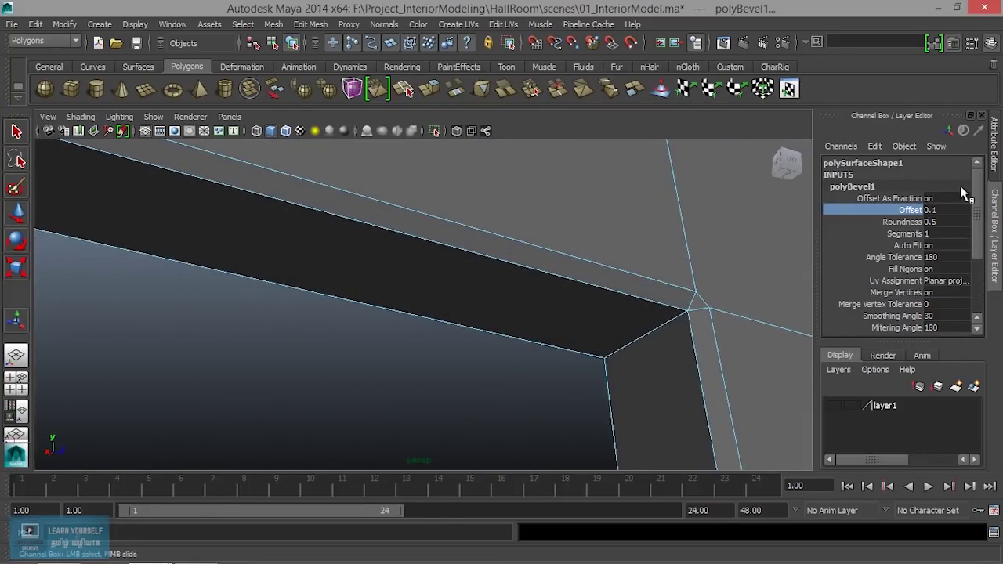
left_click(948, 211)
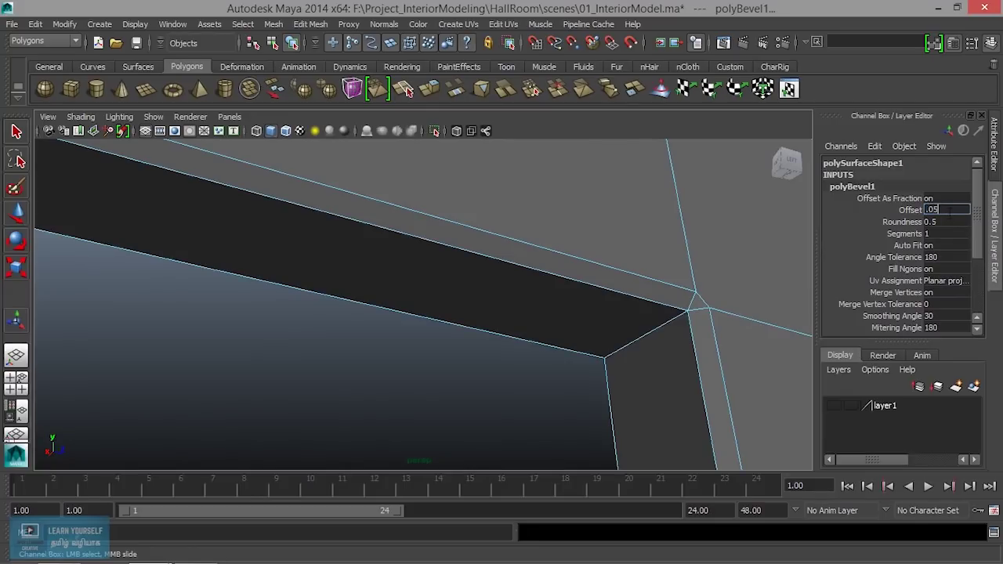
key("Return")
scroll(624, 309, "down", 3)
mouse_move(625, 308)
left_mouse_down("alt")
mouse_move(410, 385)
mouse_move(630, 315)
left_mouse_up("alt")
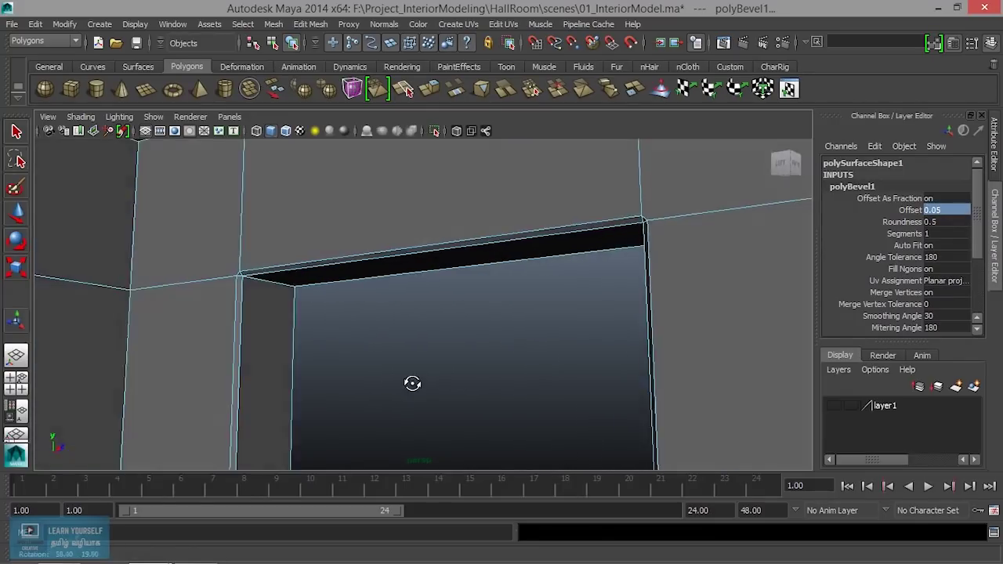
Raise the bevel Segments to 5, then select the whole room mesh
left_click(903, 235)
middle_click_drag(428, 293, 457, 294)
right_click_drag(386, 208, 453, 189)
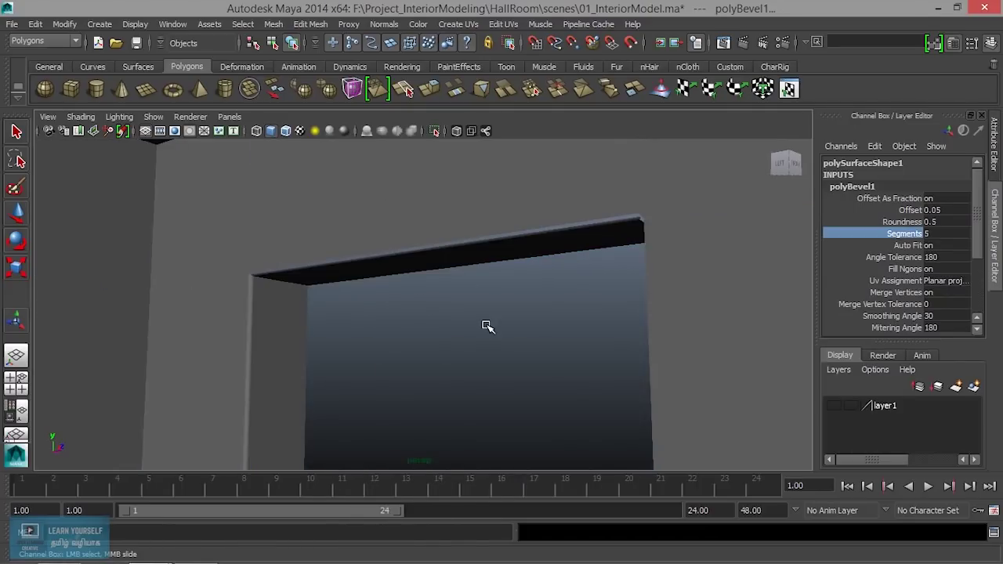
scroll(486, 327, "down", 3)
mouse_move(486, 327)
left_mouse_down("alt")
mouse_move(436, 423)
mouse_move(439, 201)
mouse_move(432, 287)
mouse_move(392, 262)
mouse_move(421, 280)
mouse_move(369, 217)
mouse_move(447, 324)
left_mouse_up("alt")
scroll(448, 324, "up", 3)
left_click(361, 337)
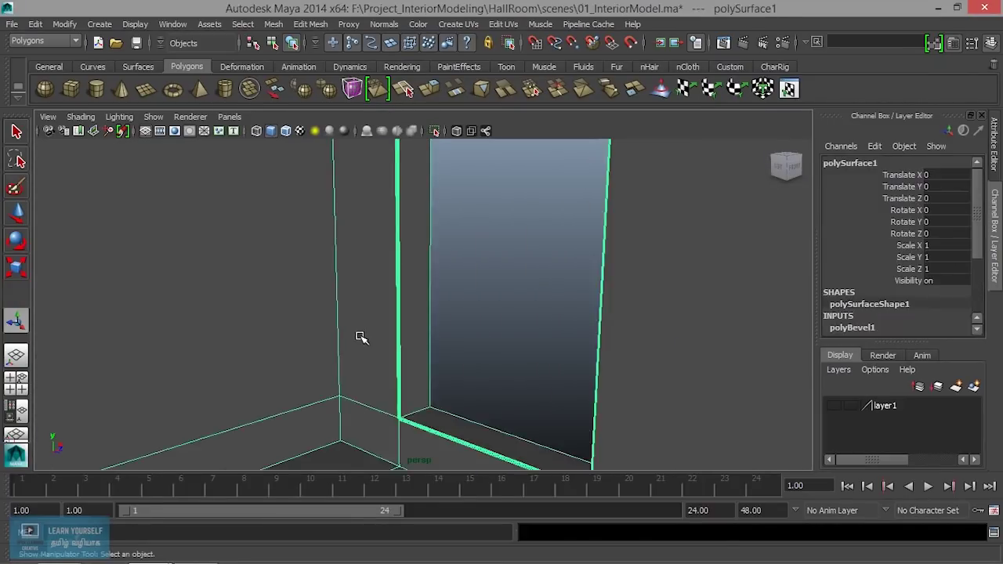
Orbit around the room from overhead and outside to check the bevelled doorway
scroll(361, 342, "down", 3)
scroll(360, 353, "down", 3)
mouse_move(360, 353)
left_mouse_down("alt")
mouse_move(292, 387)
mouse_move(249, 321)
mouse_move(441, 336)
mouse_move(479, 301)
mouse_move(497, 327)
mouse_move(472, 332)
mouse_move(492, 316)
mouse_move(443, 316)
mouse_move(535, 357)
mouse_move(598, 329)
mouse_move(573, 385)
mouse_move(488, 352)
mouse_move(487, 362)
mouse_move(609, 358)
mouse_move(481, 392)
mouse_move(446, 343)
mouse_move(381, 385)
mouse_move(465, 394)
left_mouse_up("alt")
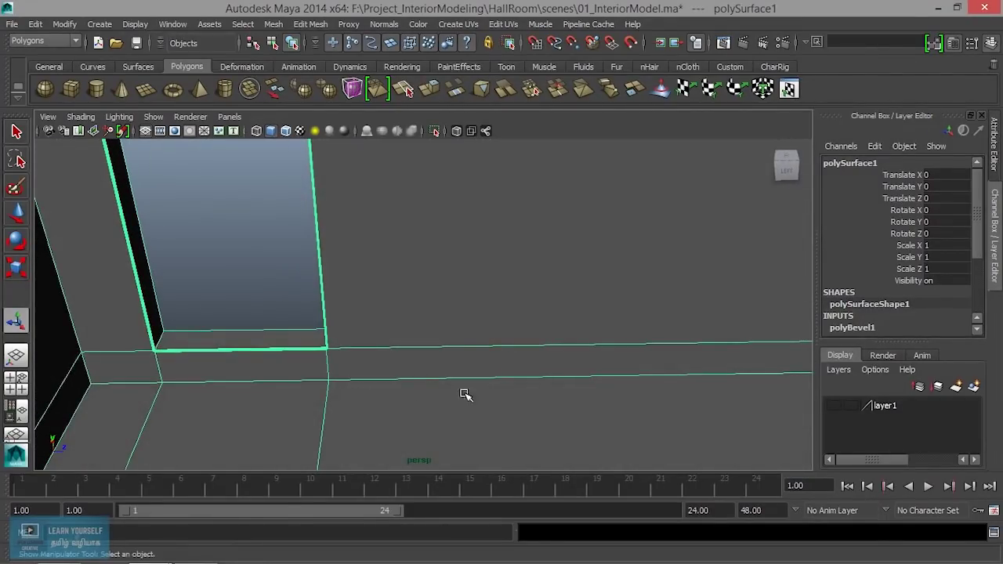
left_click_drag(511, 327, 594, 421, "alt")
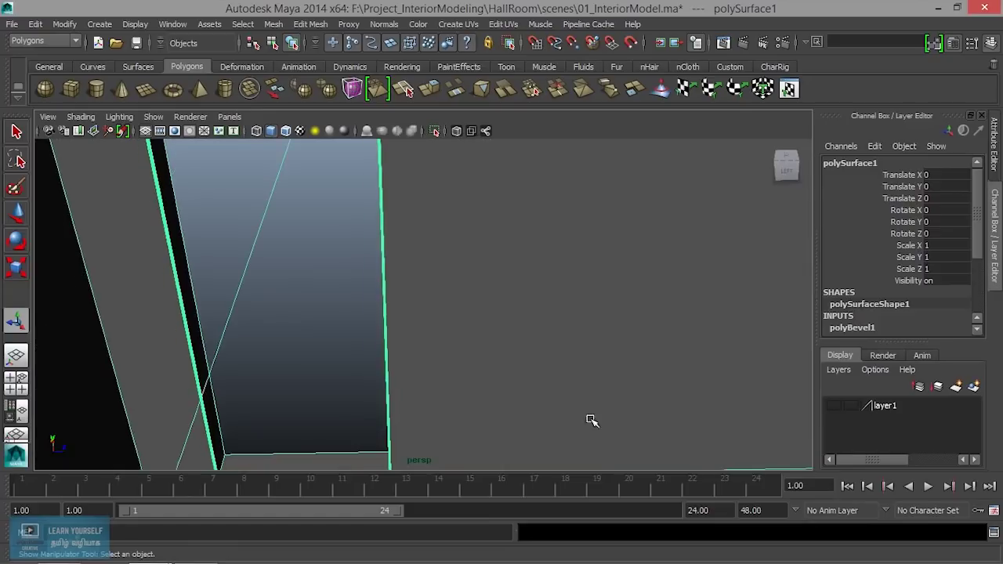
right_click_drag(593, 421, 441, 358, "alt")
mouse_move(441, 358)
left_mouse_down("alt")
mouse_move(698, 363)
mouse_move(488, 344)
mouse_move(559, 325)
left_mouse_up("alt")
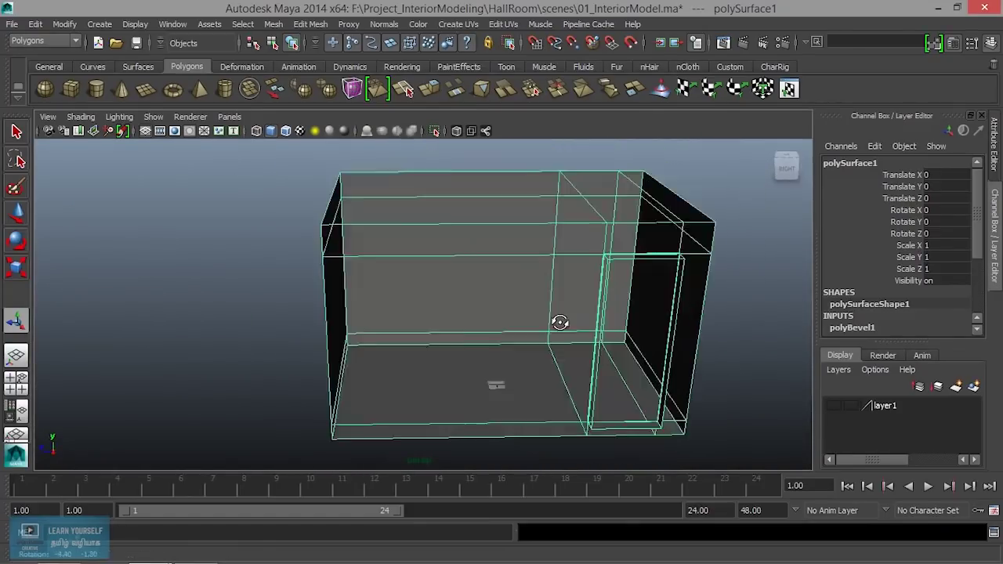
mouse_move(526, 356)
left_mouse_down("alt")
mouse_move(481, 338)
mouse_move(388, 336)
mouse_move(210, 213)
left_mouse_up("alt")
Select pCube2 and scale it uniformly to about 25.5
left_click(160, 238)
mouse_move(161, 238)
left_mouse_down("alt")
mouse_move(353, 358)
mouse_move(333, 354)
left_mouse_up("alt")
key("r")
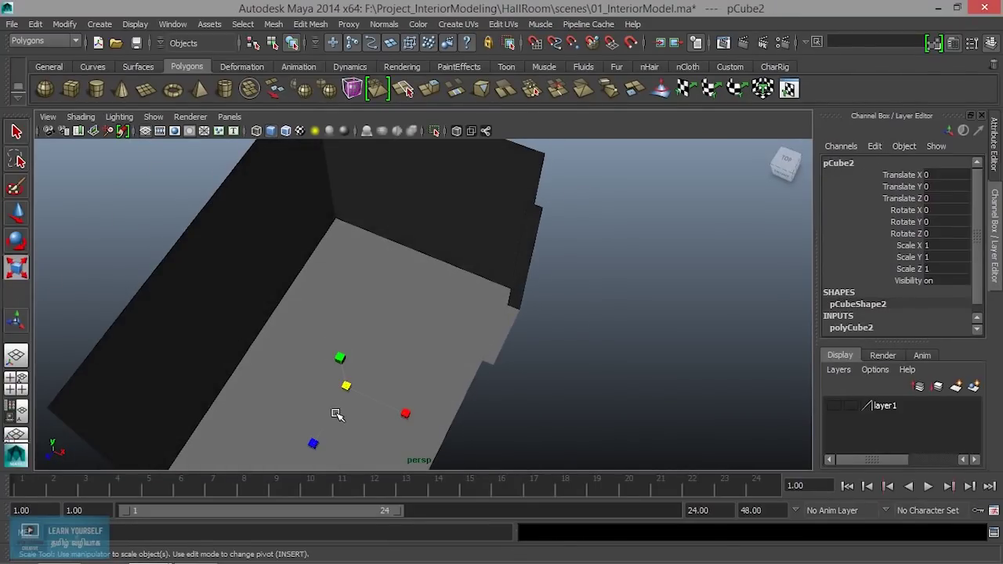
mouse_move(347, 388)
left_mouse_down()
mouse_move(381, 387)
mouse_move(369, 385)
left_mouse_up()
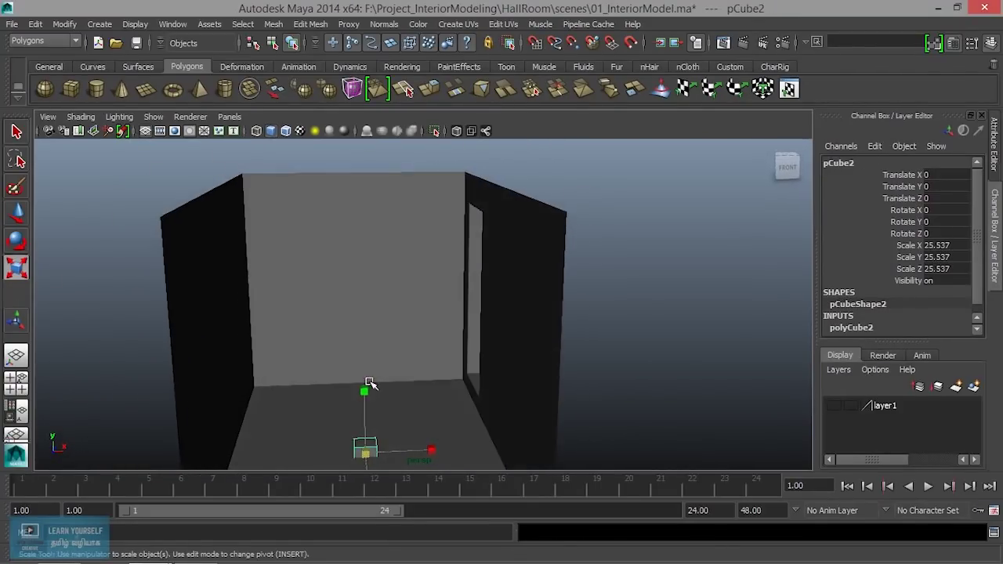
left_click_drag(442, 436, 417, 432, "alt")
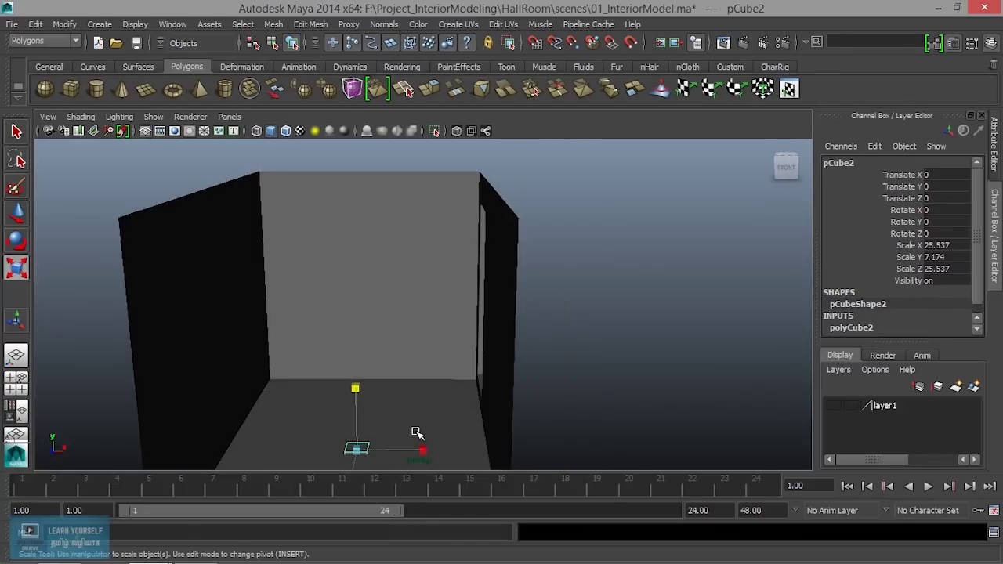
Stretch the cube to 463.655 tall and 85.404 deep, forming a slab
left_click_drag(360, 412, 361, 296)
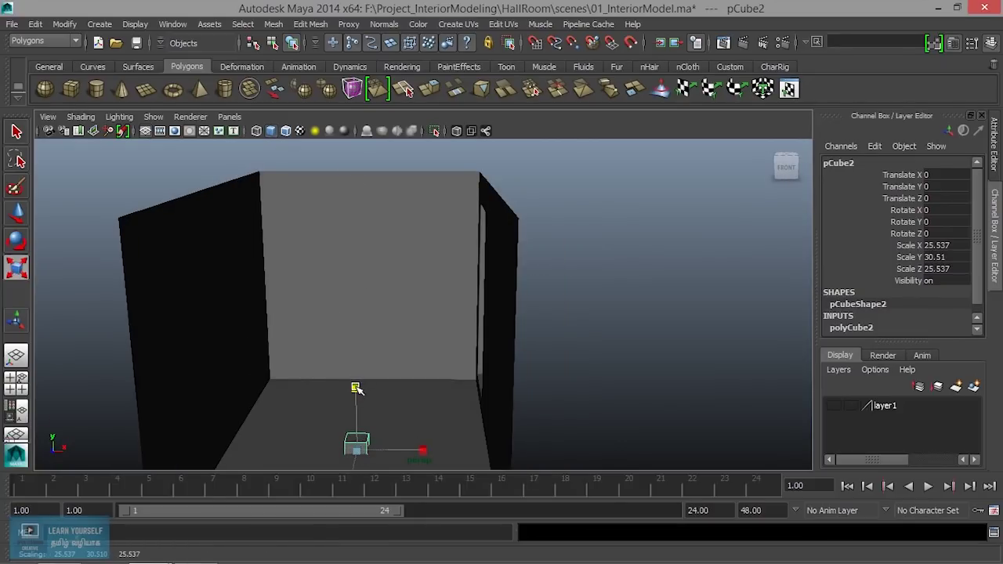
left_click_drag(355, 388, 339, 329)
left_click_drag(355, 397, 351, 239)
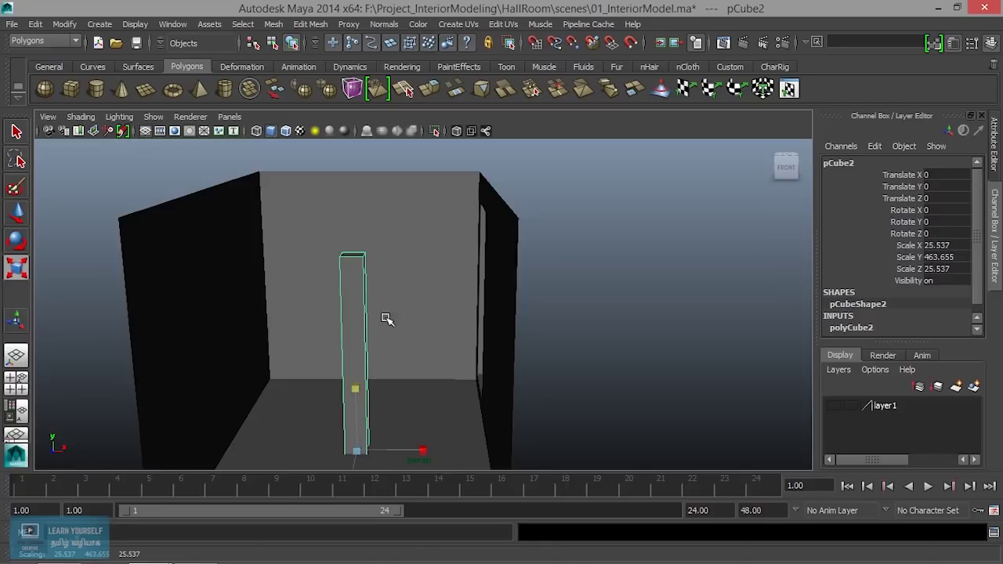
left_click_drag(385, 317, 332, 366, "alt")
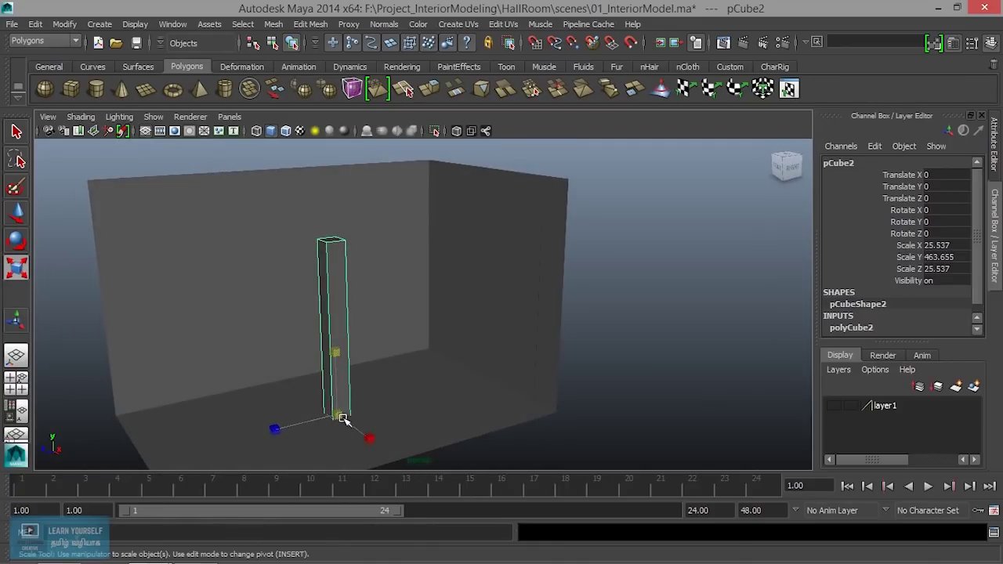
left_click_drag(275, 429, 146, 432)
left_click_drag(419, 412, 369, 385, "alt")
key("space")
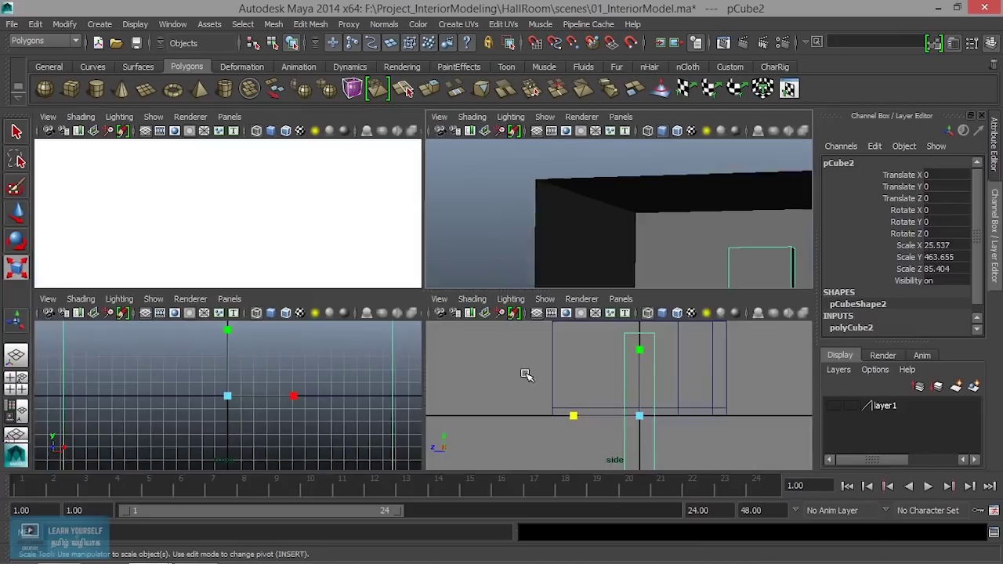
Scale the block to 30.06 × 233.471 × 100.531 and move it into the door outline in the side view
key("space")
scroll(617, 380, "down", 3)
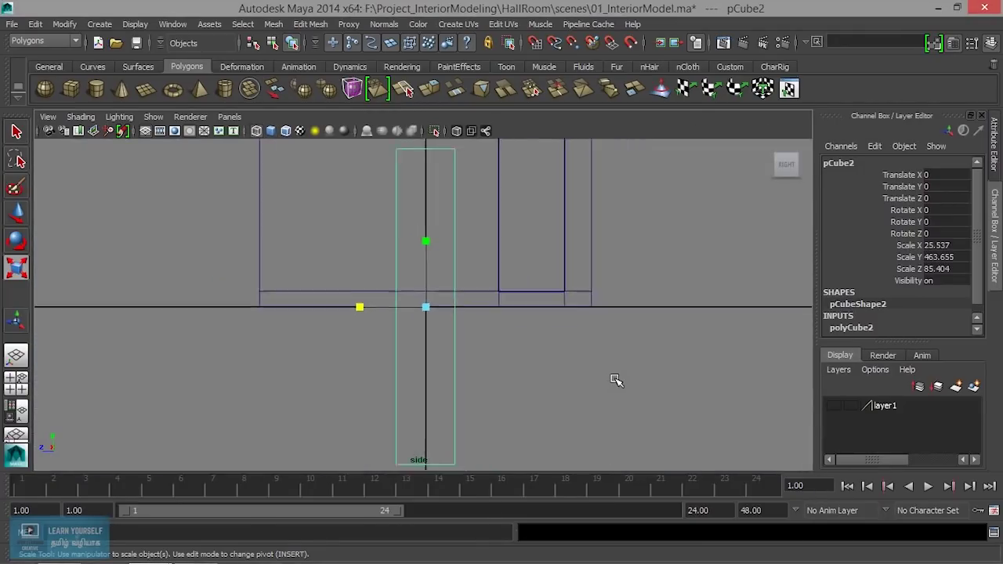
left_click_drag(420, 311, 447, 306)
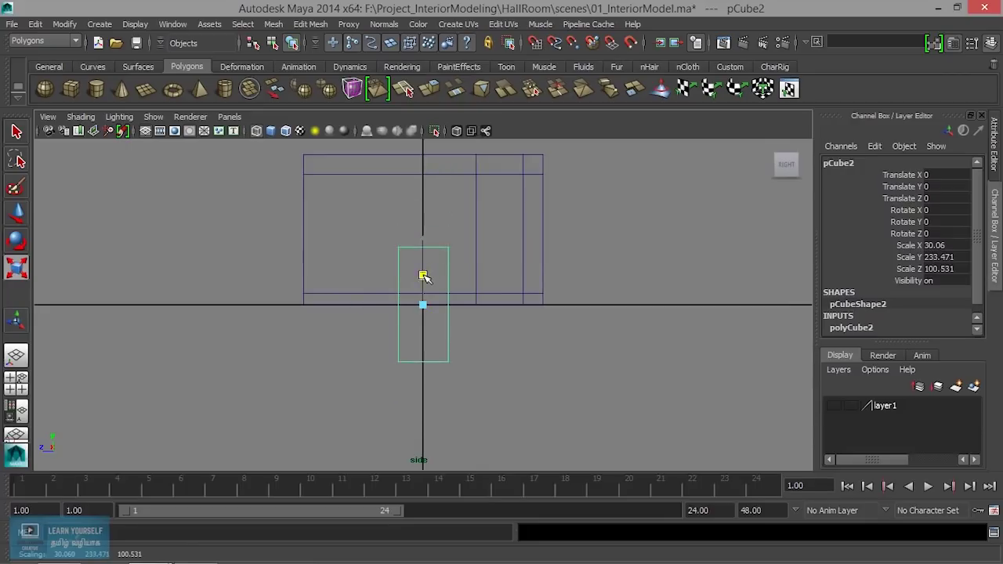
key("w")
left_click_drag(423, 305, 499, 231)
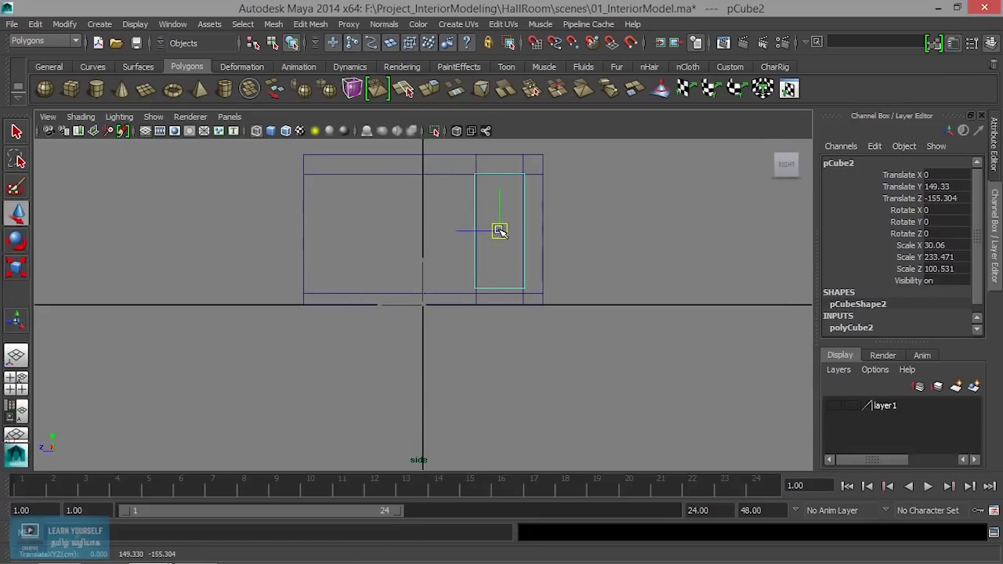
key("f")
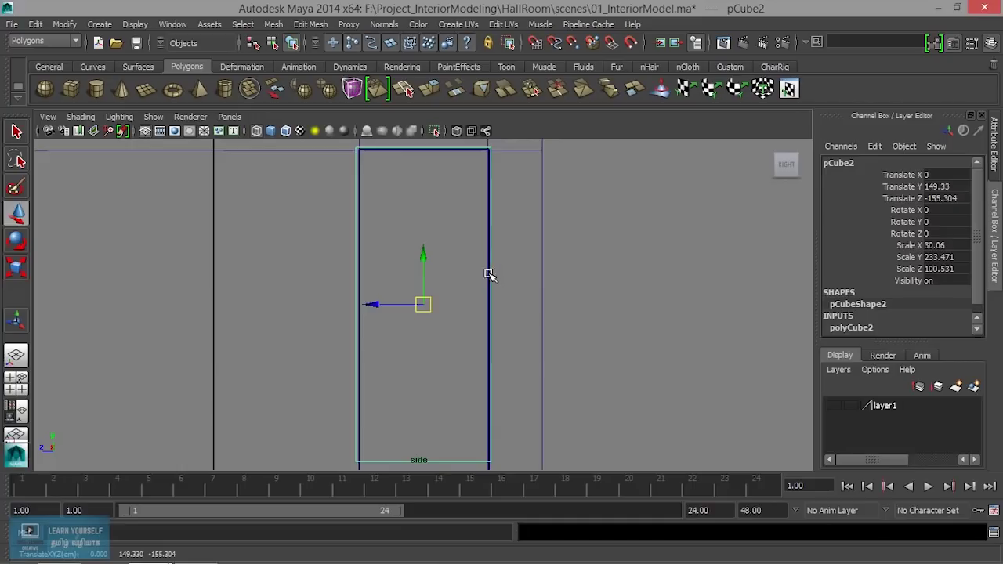
Reframe on the whole door outline and reselect only the door block, undoing an accidental vertex-mode switch
middle_click_drag(460, 313, 452, 200, "alt")
scroll(434, 259, "down", 3)
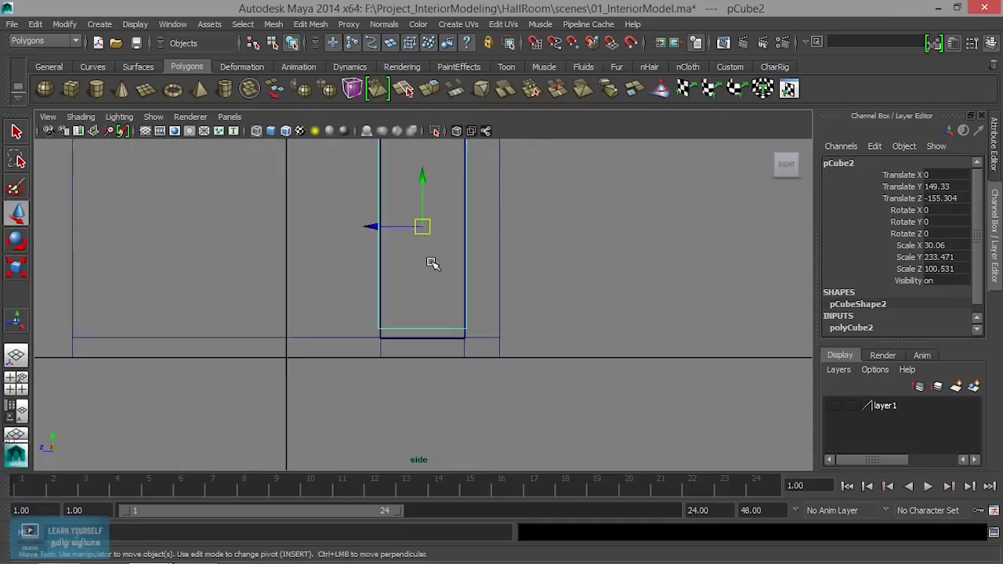
middle_click_drag(425, 298, 427, 325, "alt")
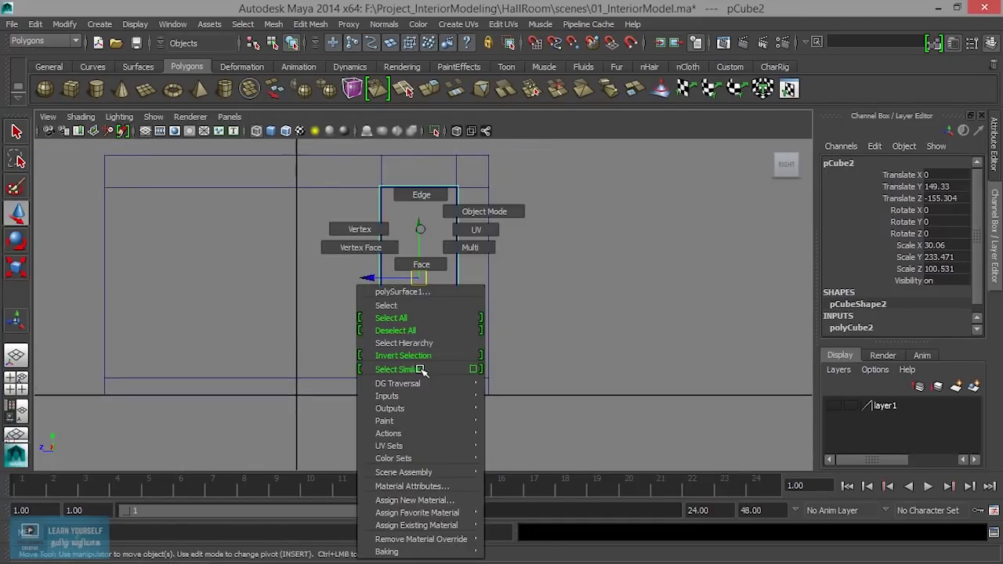
right_click_drag(420, 371, 383, 226)
key("F8")
left_click(410, 368)
right_click_drag(408, 370, 349, 231)
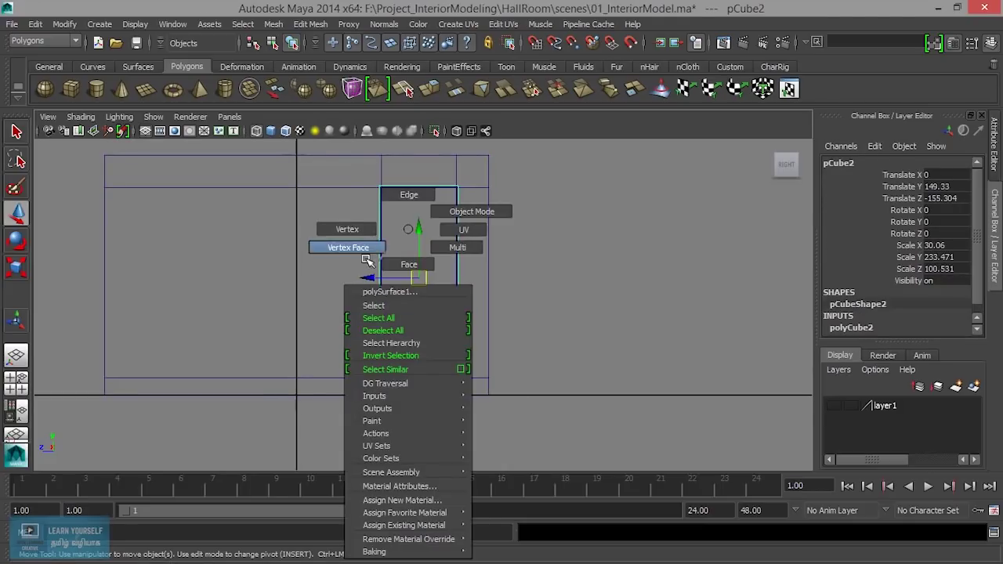
key("ctrl+z")
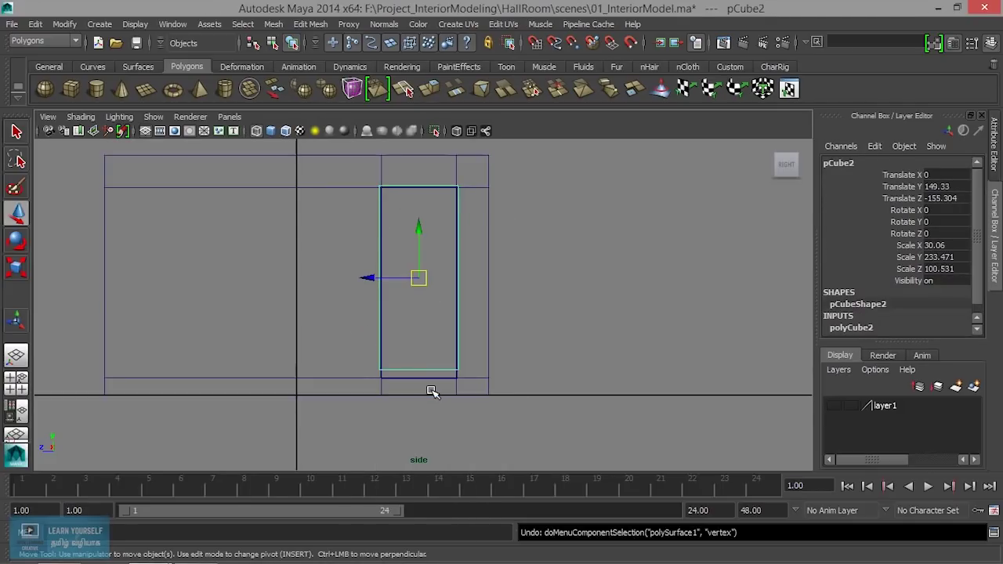
Zoom in on the block's bottom edge, then deselect the block
scroll(429, 391, "up", 2)
scroll(439, 387, "up", 2)
scroll(448, 385, "up", 2)
middle_click_drag(451, 384, 451, 222, "alt")
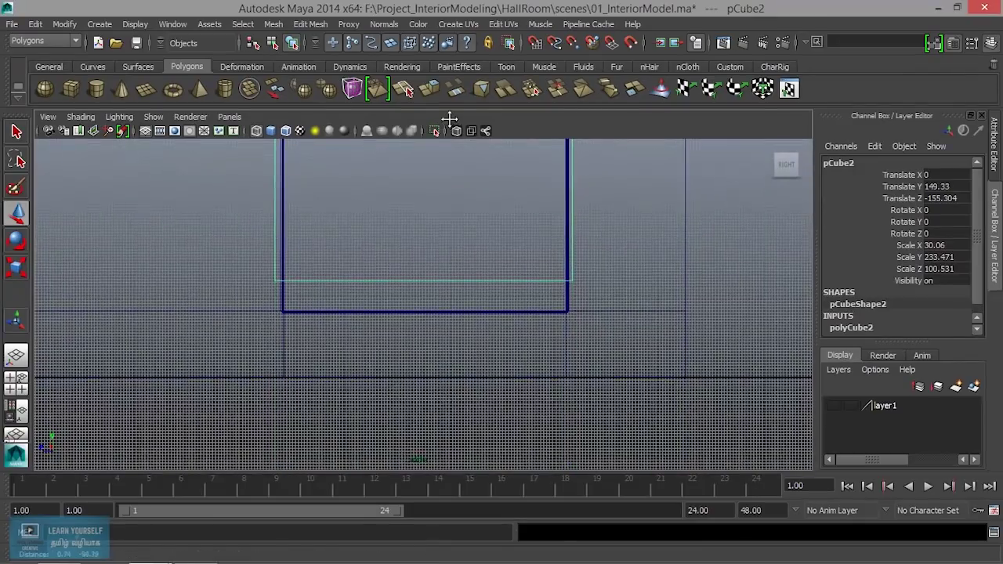
right_click_drag(422, 229, 360, 228)
left_click(224, 233)
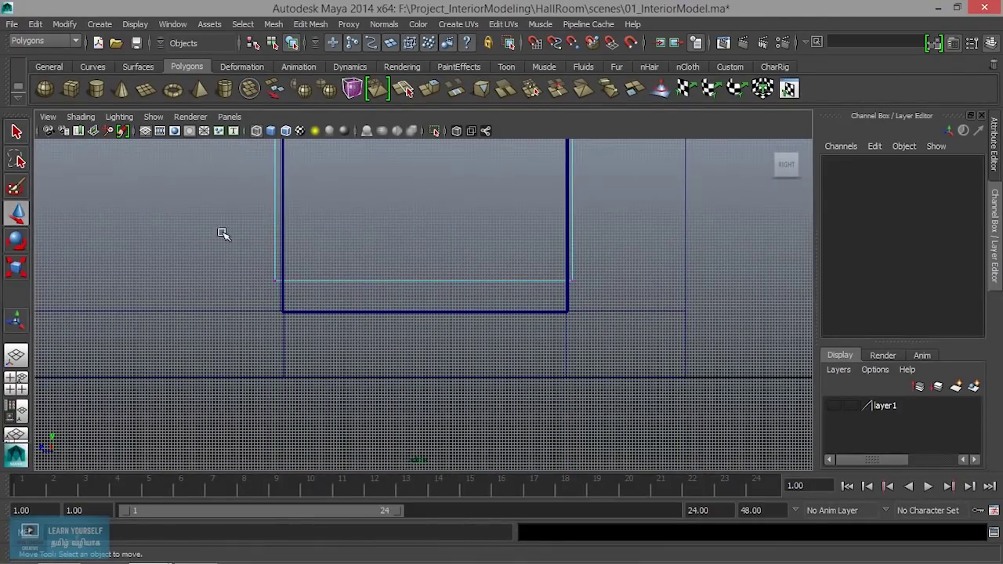
Lower the block's bottom vertices onto the door opening's bottom edge
left_click_drag(675, 362, 478, 278)
left_click_drag(434, 239, 431, 282)
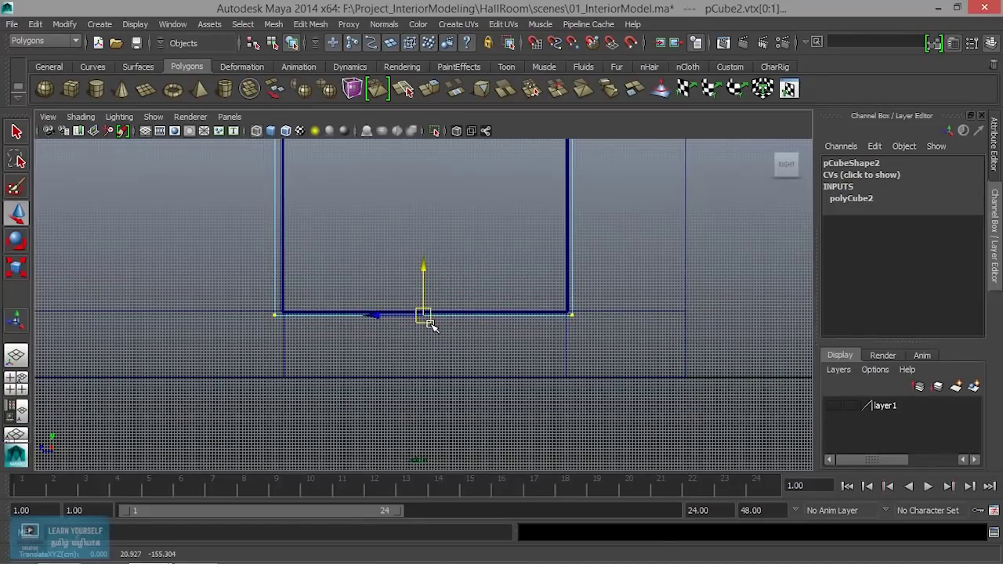
middle_click_drag(550, 379, 583, 259, "alt")
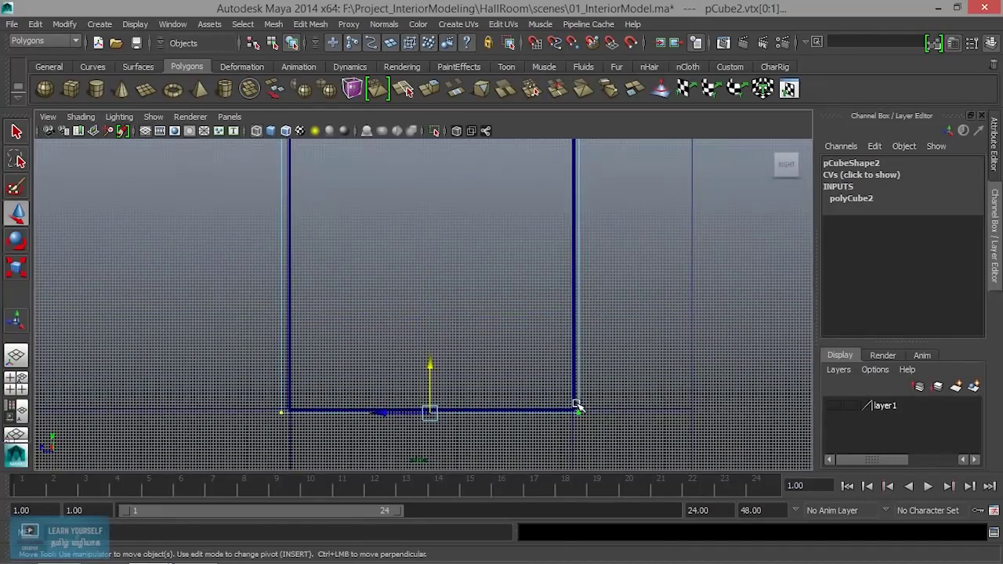
scroll(576, 405, "down", 3)
scroll(576, 405, "down", 2)
middle_click_drag(576, 405, 496, 428, "alt")
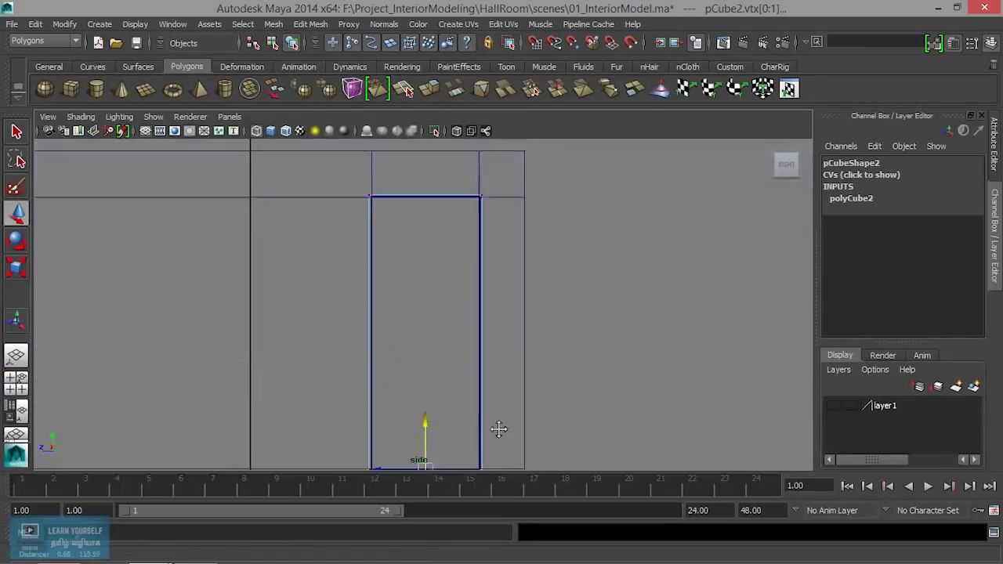
Select the block's top corner vertices and shift them to align with the opening's edge
left_click_drag(455, 184, 548, 325)
middle_click_drag(548, 324, 538, 112, "alt")
scroll(493, 332, "up", 3)
middle_click_drag(493, 332, 481, 371, "alt")
scroll(480, 372, "up", 3)
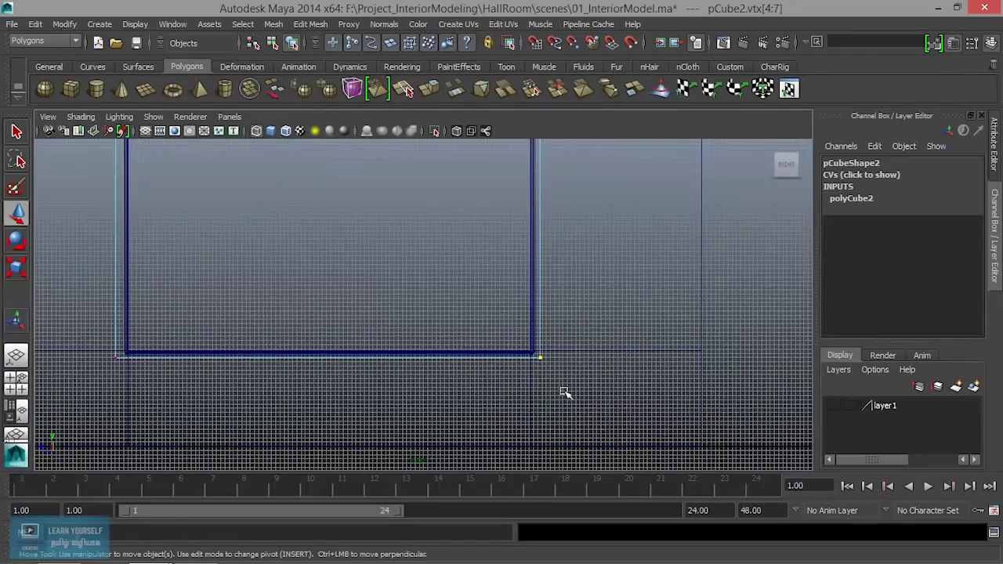
scroll(491, 362, "down", 2)
middle_click_drag(491, 358, 522, 367, "alt")
middle_click_drag(497, 280, 485, 358, "alt")
scroll(485, 358, "up", 3)
left_click_drag(512, 333, 513, 327)
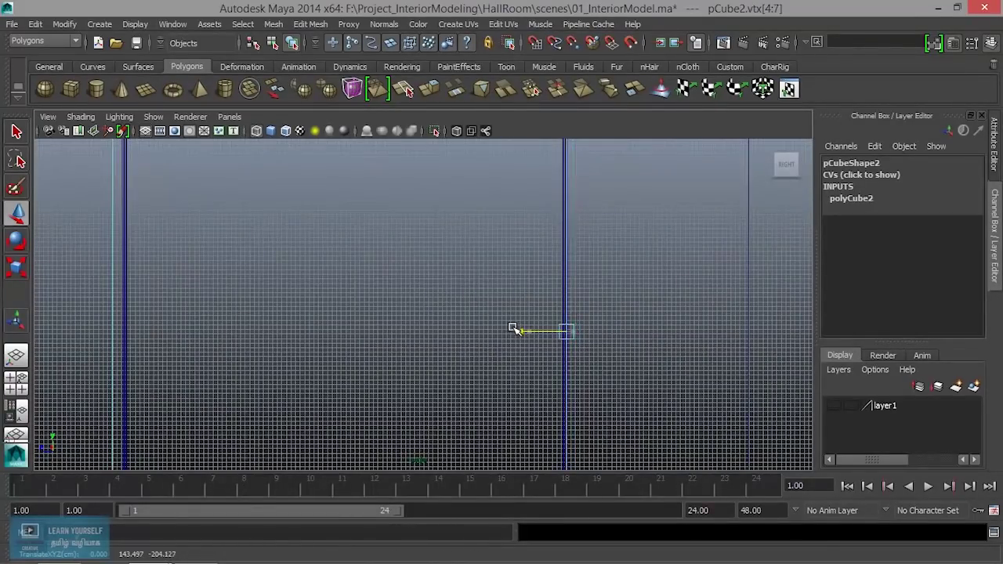
scroll(513, 329, "down", 2)
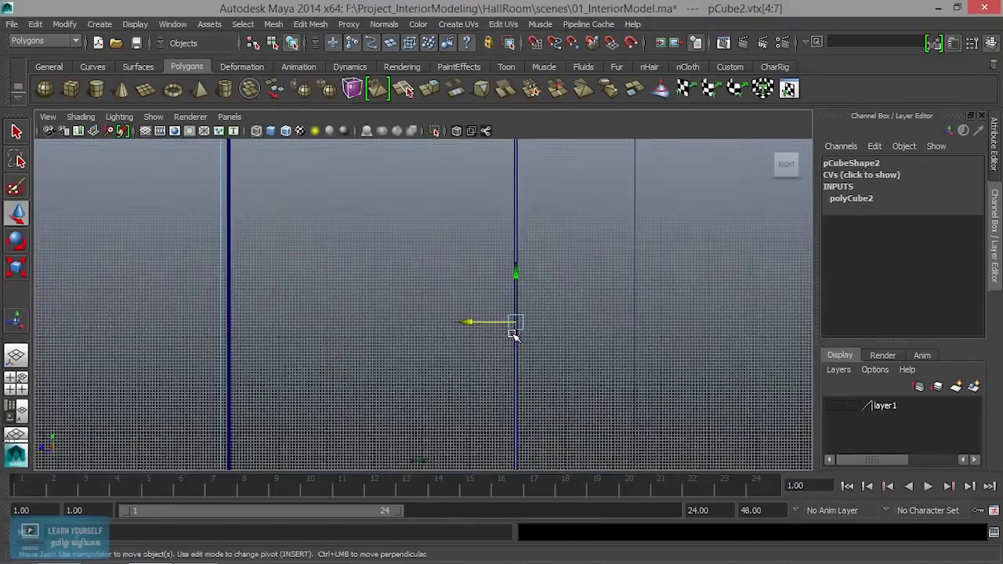
Back in the perspective view, inspect the door frame and hide the column piece
key("F8")
key("space")
key("space")
scroll(530, 298, "down", 3)
mouse_move(531, 298)
left_mouse_down("alt")
mouse_move(578, 362)
mouse_move(477, 331)
mouse_move(352, 244)
left_mouse_up("alt")
scroll(499, 306, "up", 5)
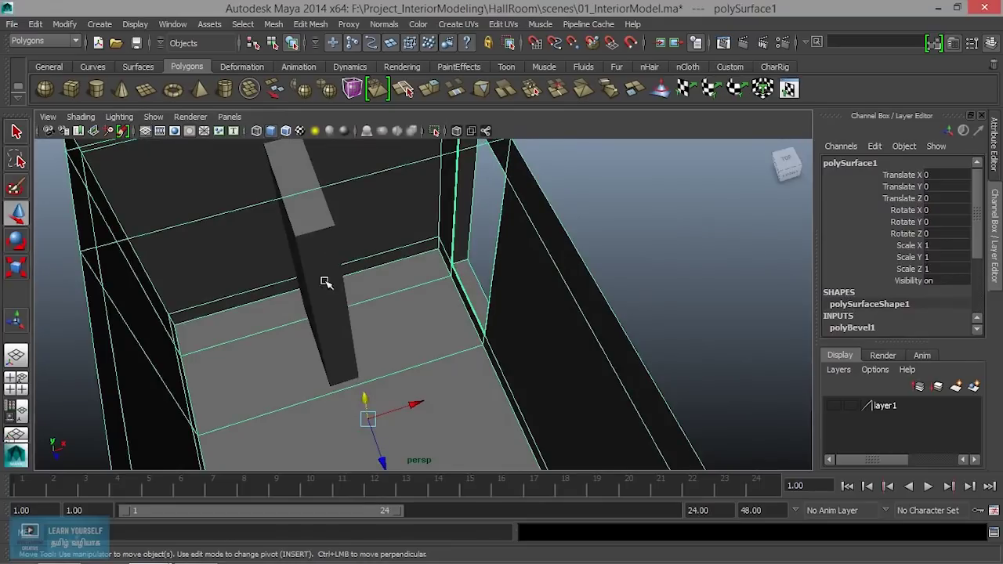
scroll(325, 283, "up", 3)
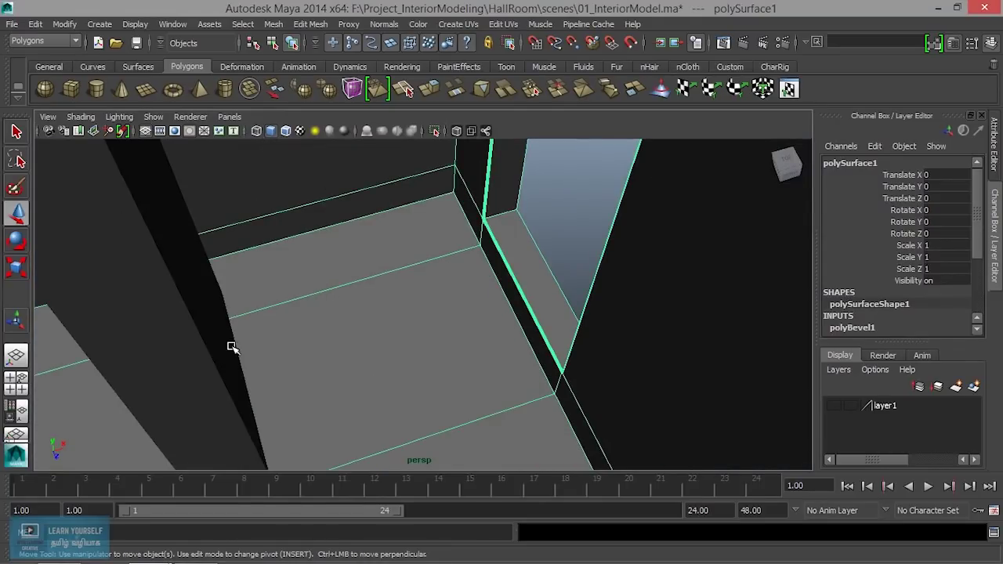
scroll(385, 313, "down", 3)
left_click_drag(385, 313, 324, 253, "alt")
scroll(399, 336, "up", 3)
scroll(435, 349, "up", 2)
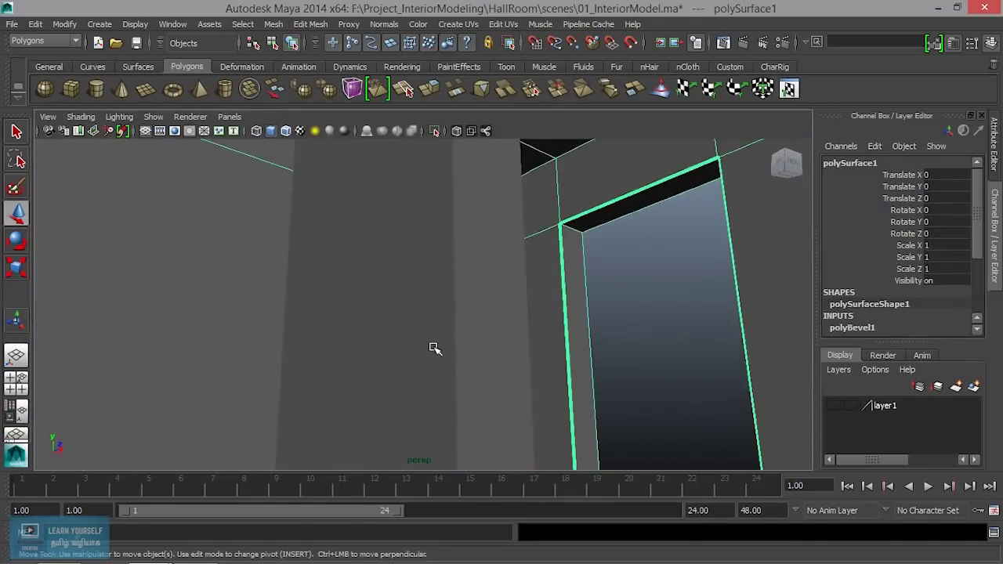
left_click(435, 348)
scroll(443, 374, "down", 3)
key("Delete")
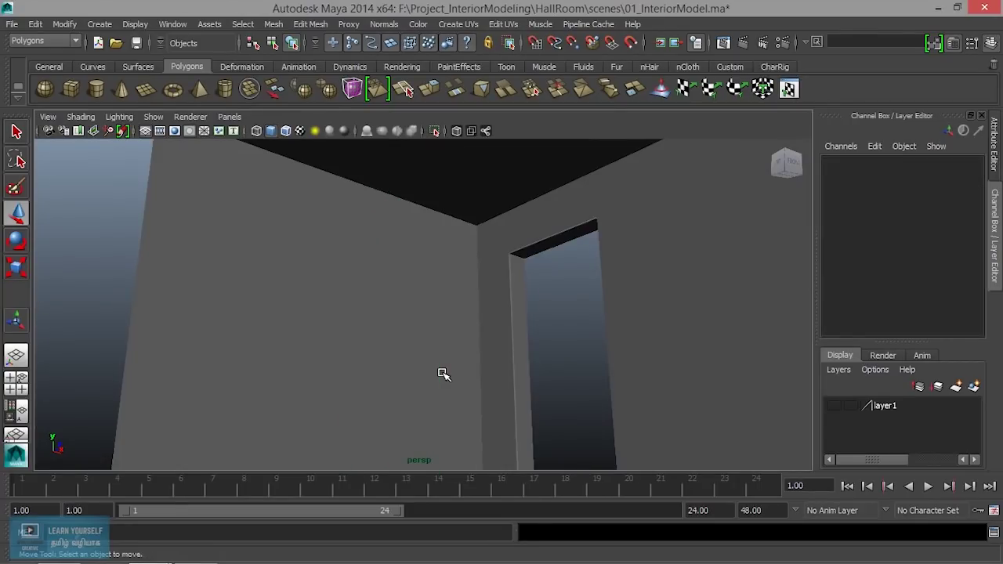
Make layer1 visible again and slide the door panel along Z into its opening
left_click(834, 406)
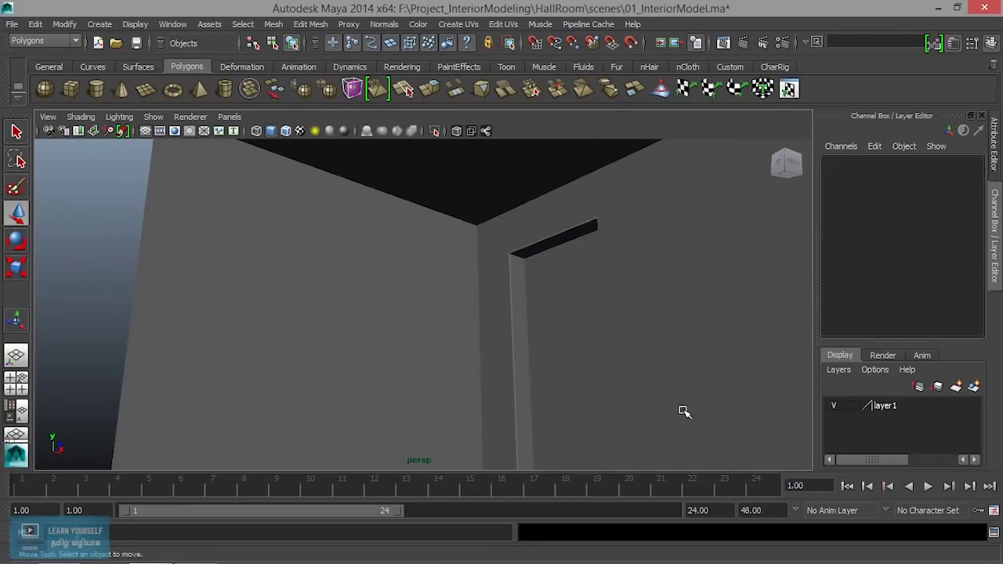
scroll(683, 409, "down", 5)
left_click_drag(622, 408, 437, 343, "alt")
mouse_move(417, 305)
left_mouse_down("alt")
mouse_move(582, 397)
mouse_move(679, 383)
mouse_move(491, 332)
mouse_move(416, 370)
left_mouse_up("alt")
left_click(416, 371)
mouse_move(415, 392)
right_mouse_down("alt")
mouse_move(489, 391)
mouse_move(502, 382)
right_mouse_up("alt")
mouse_move(397, 318)
left_mouse_down()
mouse_move(249, 294)
mouse_move(351, 333)
mouse_move(324, 369)
mouse_move(316, 315)
left_mouse_up()
right_click_drag(316, 316, 362, 323, "alt")
mouse_move(363, 324)
left_mouse_down("alt")
mouse_move(413, 352)
mouse_move(374, 374)
mouse_move(427, 375)
mouse_move(313, 344)
left_mouse_up("alt")
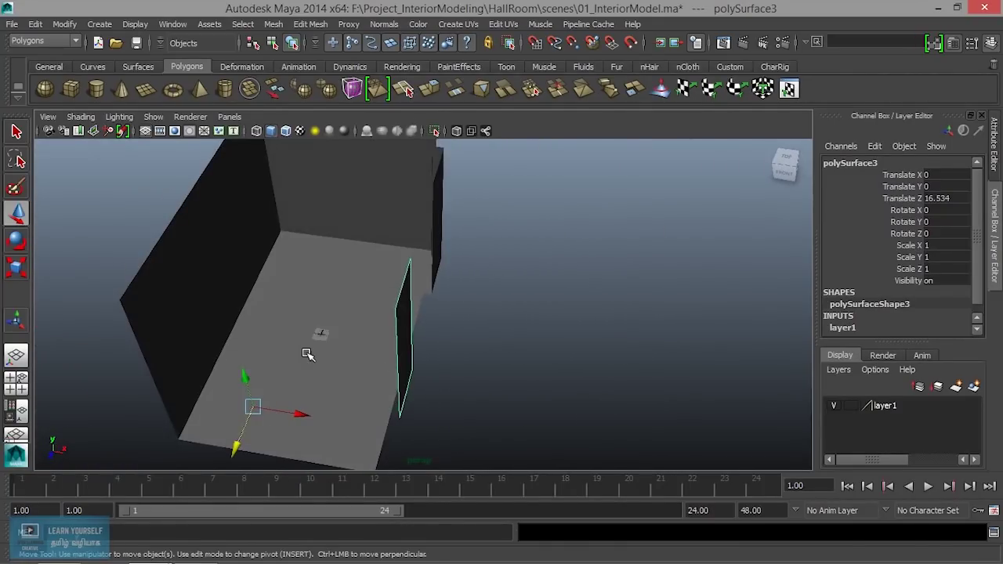
Turn on Wireframe on Shaded and line up a close, straight-on view of the room
left_click(307, 355)
left_click_drag(455, 365, 336, 327, "alt")
middle_click_drag(337, 327, 381, 374, "alt")
mouse_move(381, 374)
left_mouse_down("alt")
mouse_move(387, 392)
mouse_move(363, 392)
mouse_move(416, 403)
mouse_move(480, 391)
left_mouse_up("alt")
left_click(363, 392)
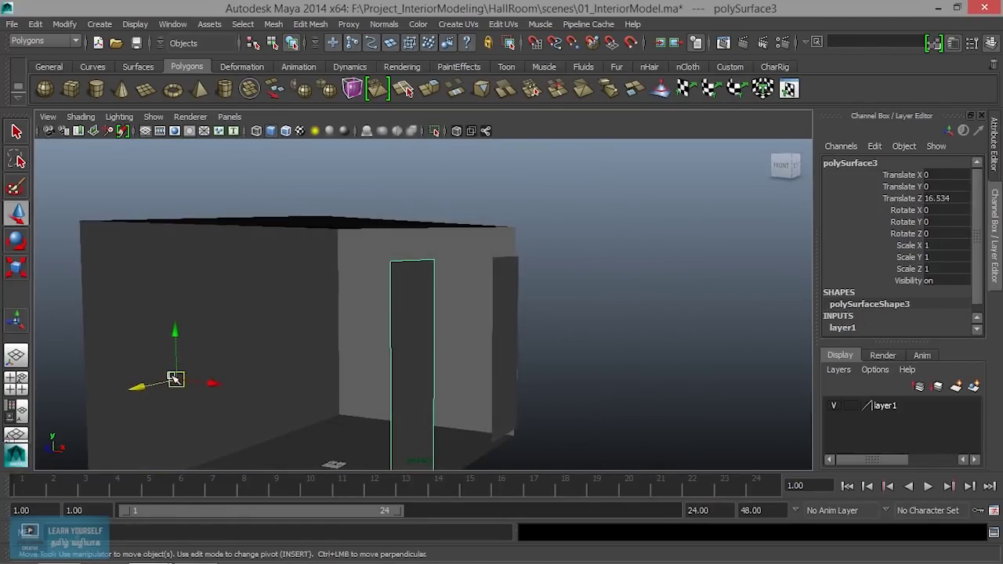
left_click(285, 135)
left_click_drag(369, 331, 307, 378, "alt")
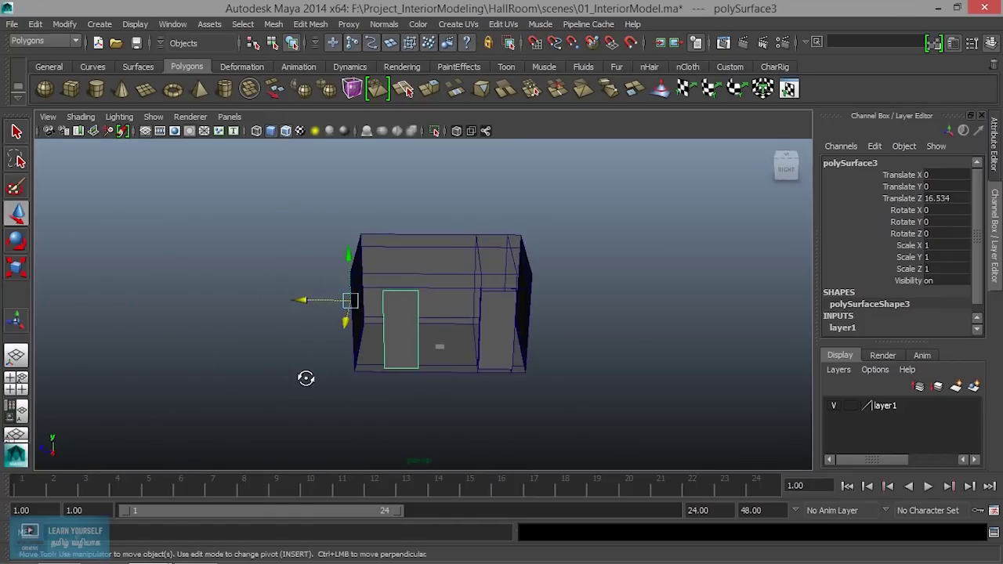
right_click_drag(306, 379, 503, 432, "alt")
mouse_move(503, 432)
left_mouse_down("alt")
mouse_move(437, 358)
mouse_move(448, 376)
left_mouse_up("alt")
right_click_drag(448, 376, 430, 430, "alt")
mouse_move(430, 431)
left_mouse_down("alt")
mouse_move(449, 420)
mouse_move(444, 410)
left_mouse_up("alt")
Maximize the side view framed on the door and activate Edit Mesh > Insert Edge Loop Tool
key("space")
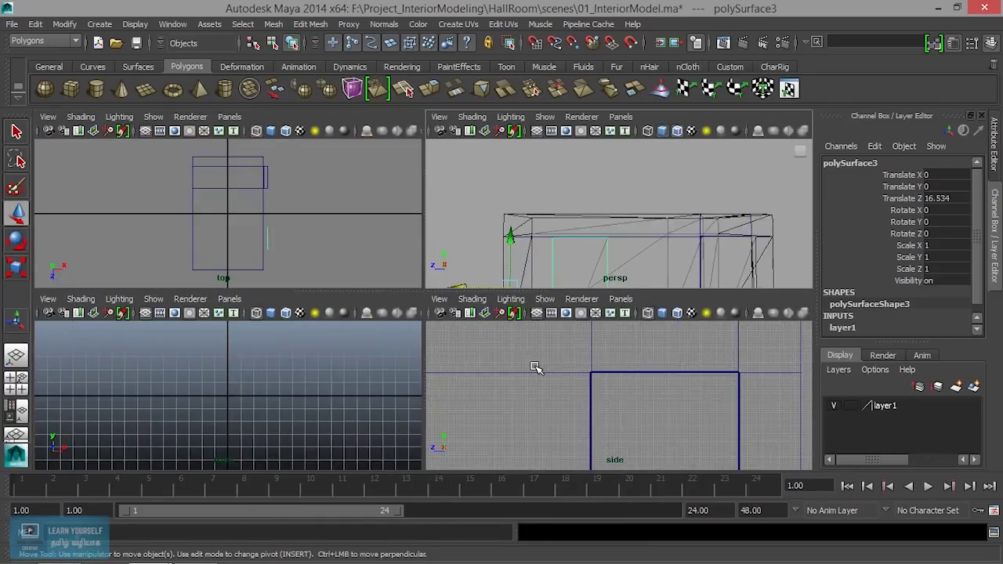
key("space")
right_click_drag(514, 370, 427, 369, "alt")
middle_click_drag(427, 369, 632, 365, "alt")
scroll(515, 363, "up", 3)
middle_click_drag(514, 363, 440, 342, "alt")
left_click(310, 24)
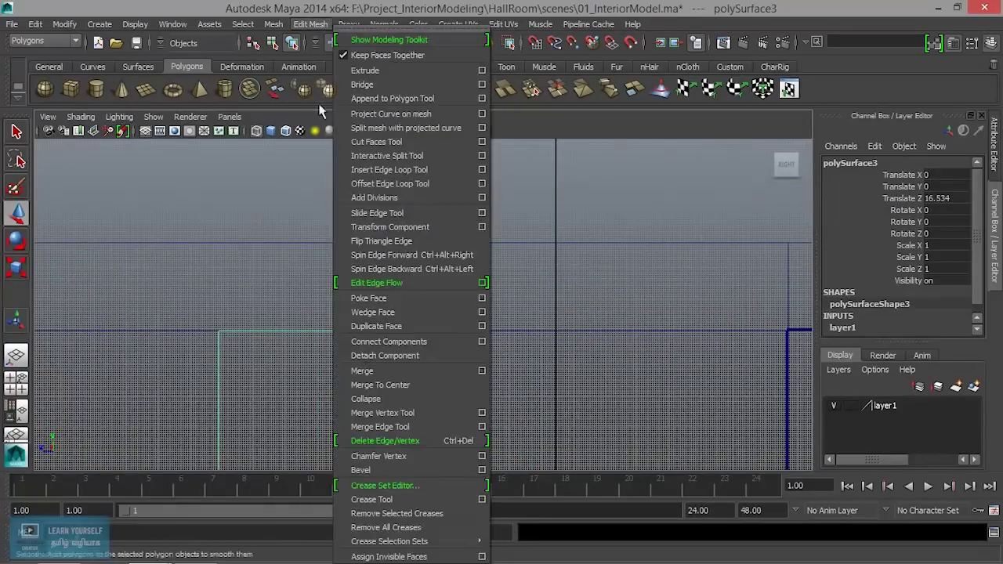
left_click(371, 169)
scroll(475, 387, "up", 1)
scroll(439, 368, "up", 3)
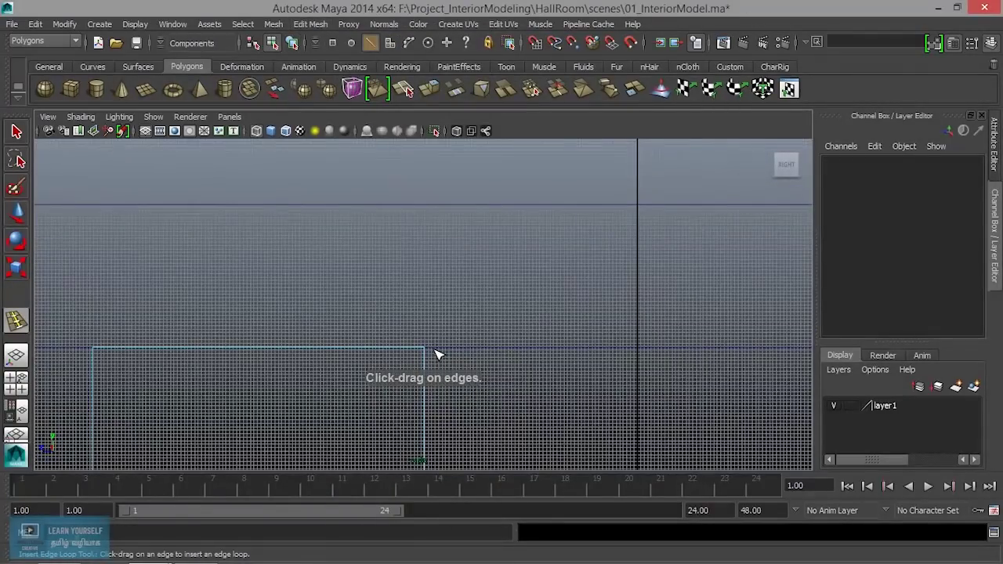
Insert two trial edge loops across the room wall
left_click(430, 348)
key("ctrl+z")
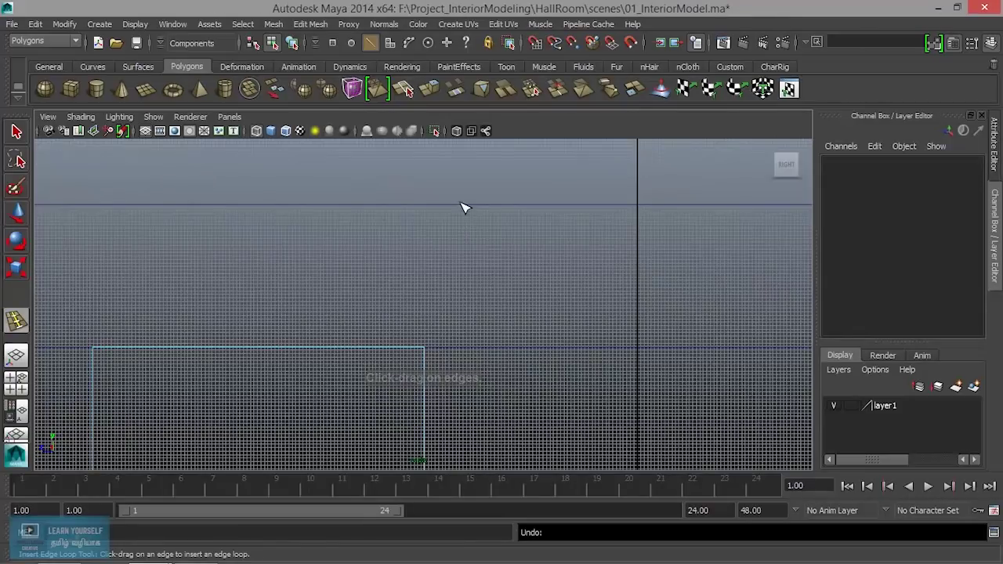
left_click(461, 206)
left_click_drag(457, 208, 428, 210)
middle_click_drag(525, 238, 707, 336, "alt")
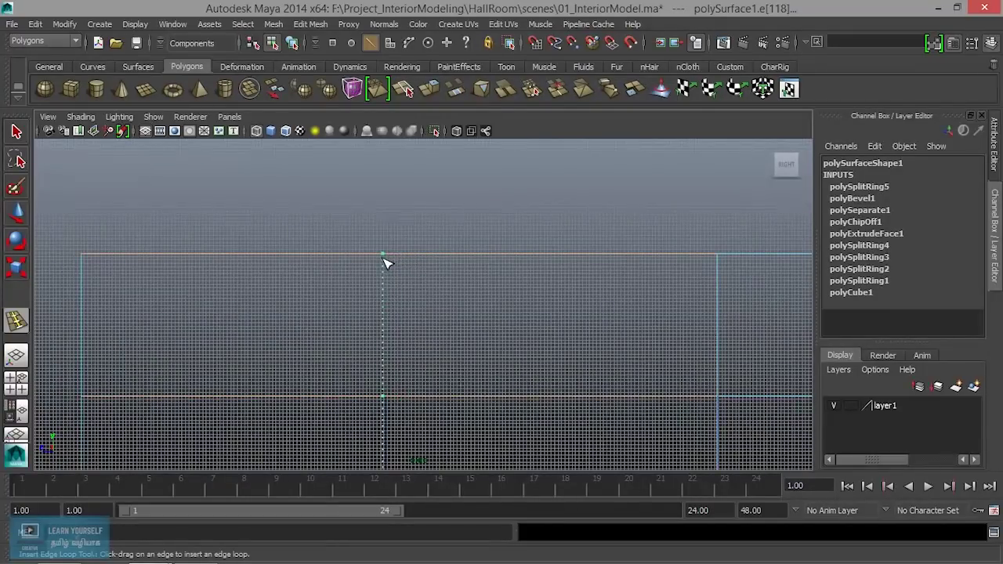
left_click(389, 264)
mouse_move(376, 352)
middle_mouse_down("alt")
mouse_move(436, 186)
mouse_move(408, 242)
mouse_move(279, 102)
middle_mouse_up("alt")
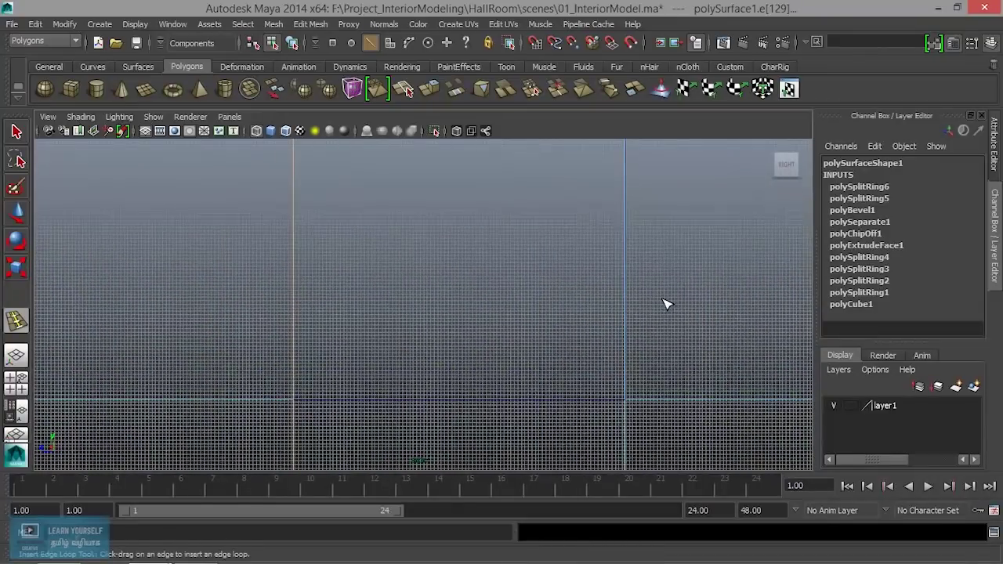
Inspect the two trial loops in the perspective view, then undo both
key("space")
key("space")
mouse_move(605, 298)
left_mouse_down("alt")
mouse_move(524, 414)
mouse_move(550, 320)
mouse_move(546, 332)
left_mouse_up("alt")
key("q")
mouse_move(512, 369)
left_mouse_down("alt")
mouse_move(468, 416)
mouse_move(365, 336)
mouse_move(504, 399)
mouse_move(578, 384)
mouse_move(520, 381)
mouse_move(501, 347)
mouse_move(554, 308)
mouse_move(526, 296)
mouse_move(463, 306)
mouse_move(533, 295)
mouse_move(531, 324)
mouse_move(460, 336)
mouse_move(455, 358)
mouse_move(506, 347)
mouse_move(456, 330)
mouse_move(481, 350)
left_mouse_up("alt")
key("ctrl+z")
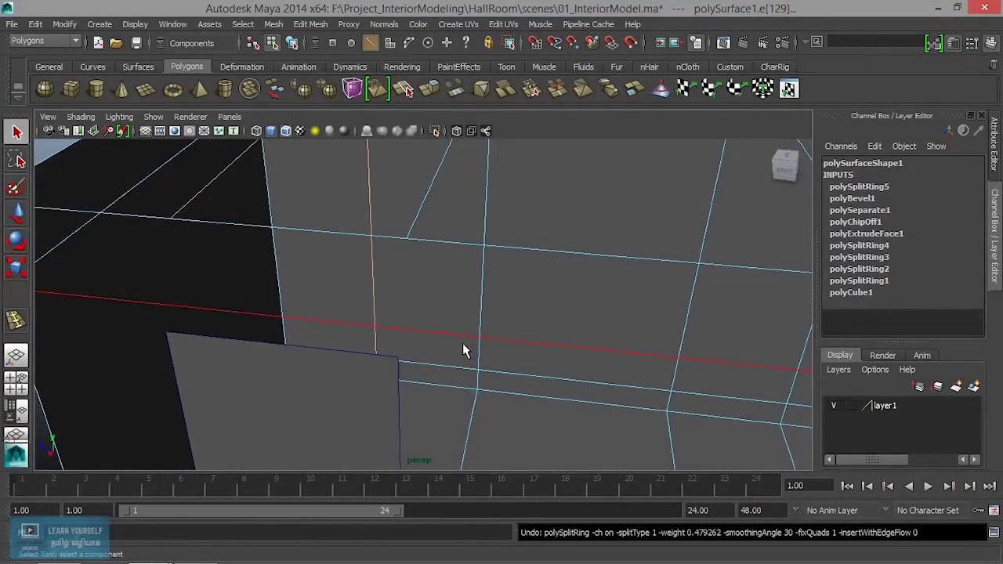
key("ctrl+z")
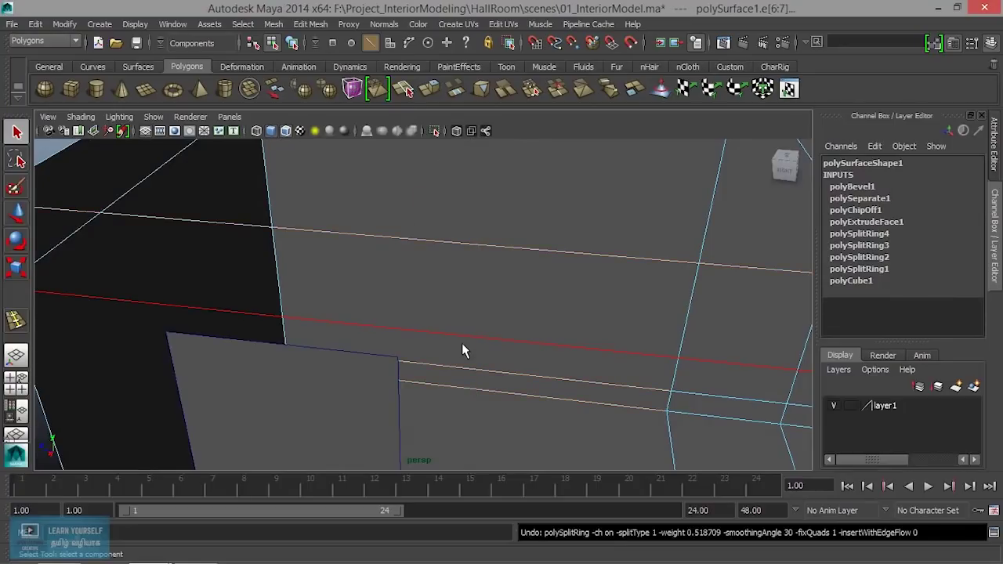
Place a single new edge loop (polySplitRing5) beside the door panel
left_click_drag(385, 347, 404, 344, "alt")
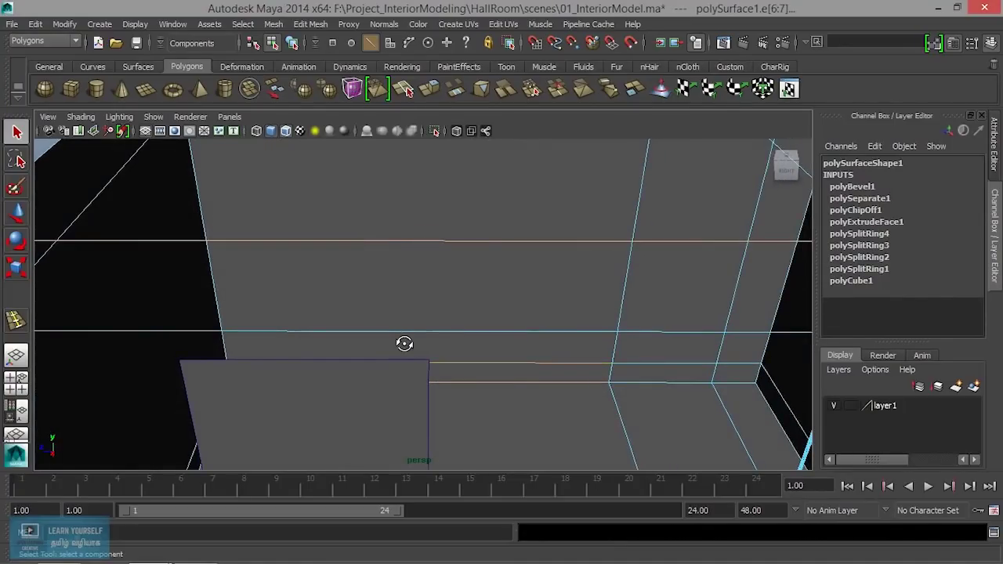
key("y")
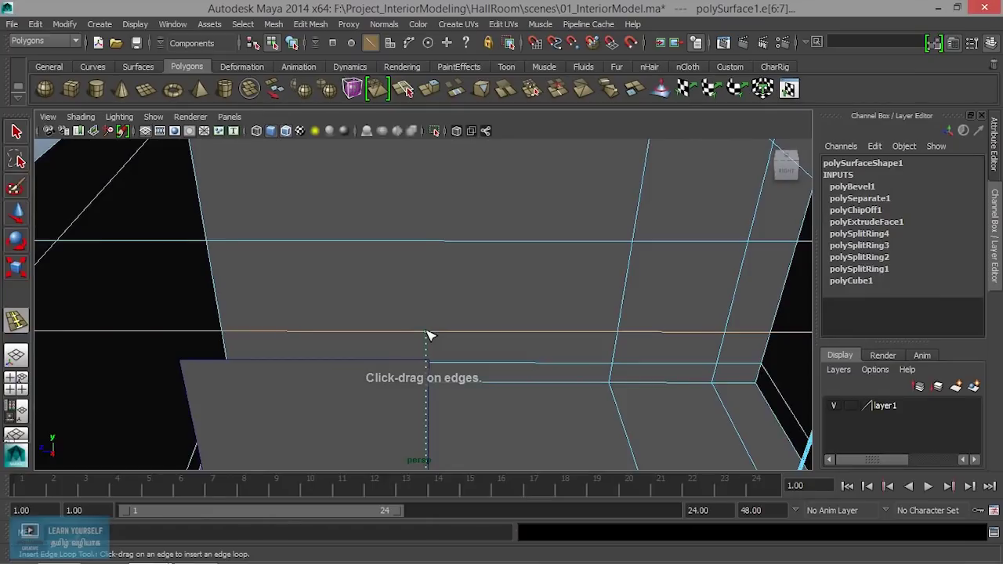
mouse_move(429, 336)
left_mouse_down()
mouse_move(426, 345)
mouse_move(448, 313)
mouse_move(444, 333)
mouse_move(466, 356)
mouse_move(506, 365)
mouse_move(450, 363)
mouse_move(449, 345)
mouse_move(439, 345)
mouse_move(457, 346)
mouse_move(459, 394)
left_mouse_up()
key("space")
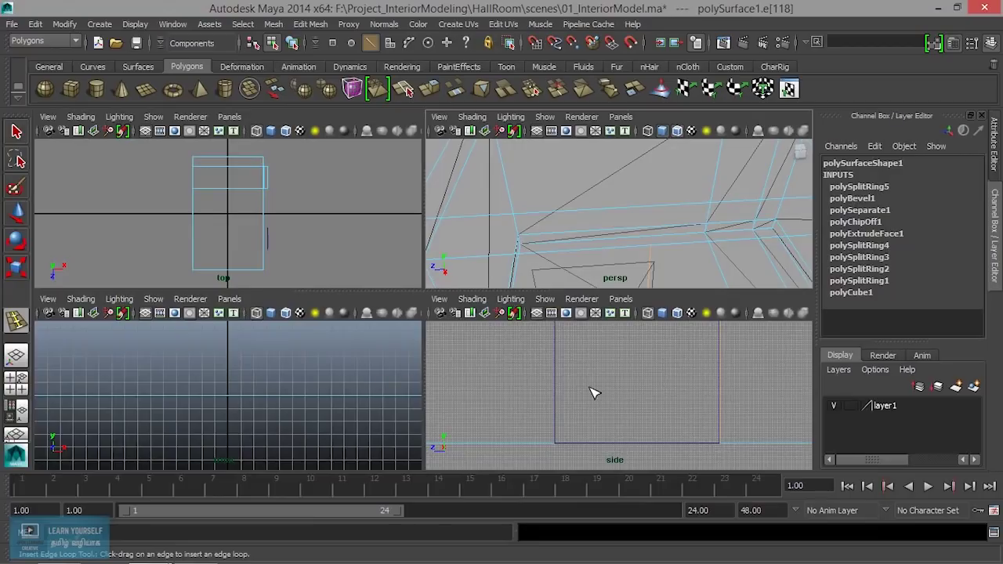
Set the side view to wireframe and orbit the perspective view to face the door panel wall
key("space")
scroll(566, 380, "up", 3)
scroll(556, 376, "up", 3)
middle_click_drag(518, 352, 529, 415, "alt")
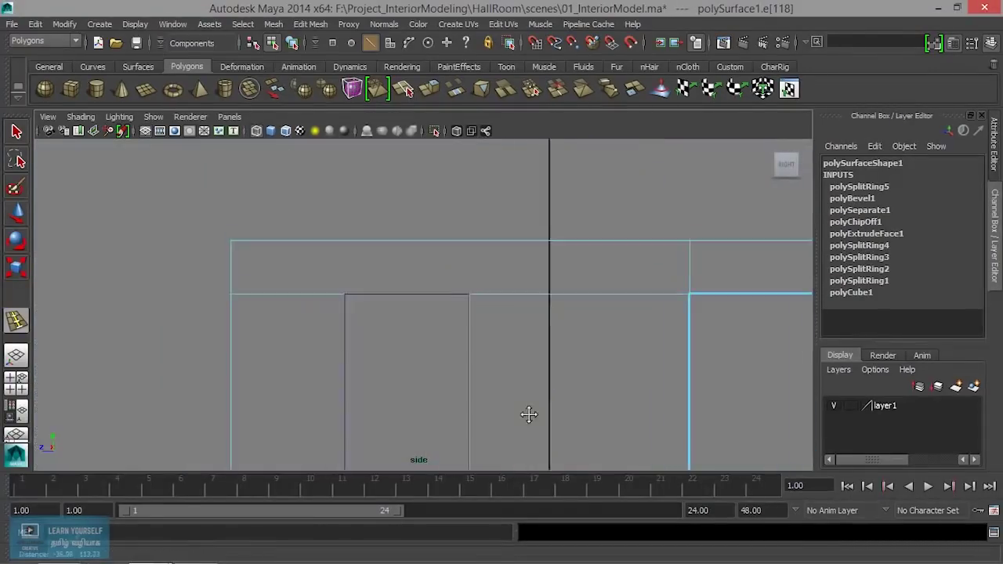
scroll(457, 369, "up", 5)
key("4")
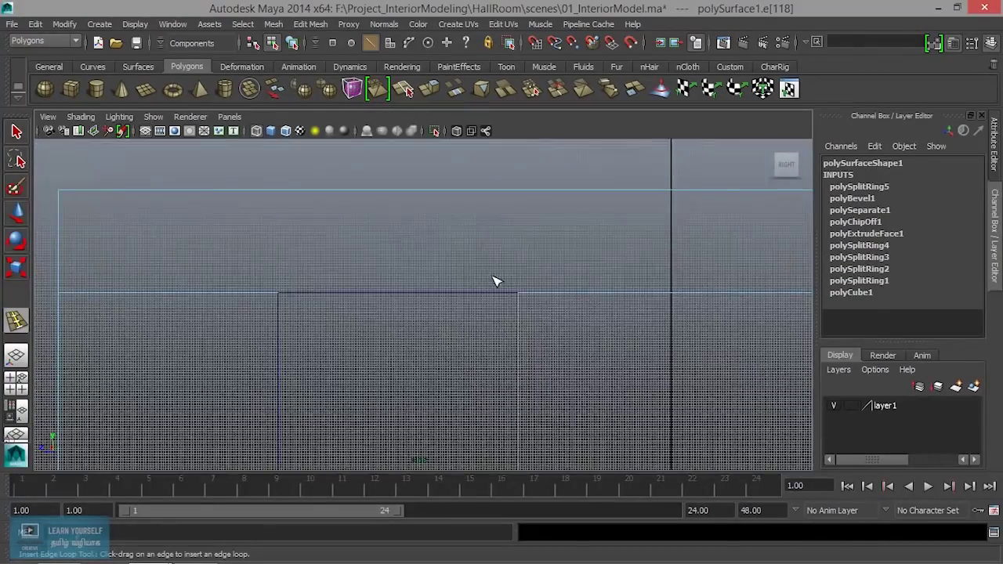
key("space")
key("space")
middle_click_drag(415, 353, 418, 329, "alt")
mouse_move(418, 329)
left_mouse_down("alt")
mouse_move(467, 259)
mouse_move(467, 242)
left_mouse_up("alt")
middle_click_drag(468, 242, 493, 312, "alt")
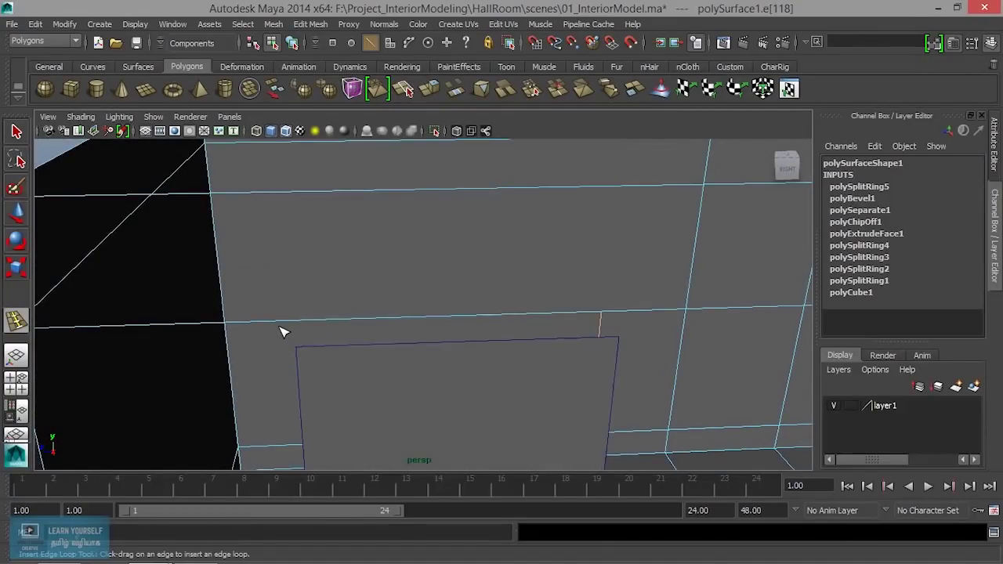
left_click_drag(284, 327, 268, 321, "alt")
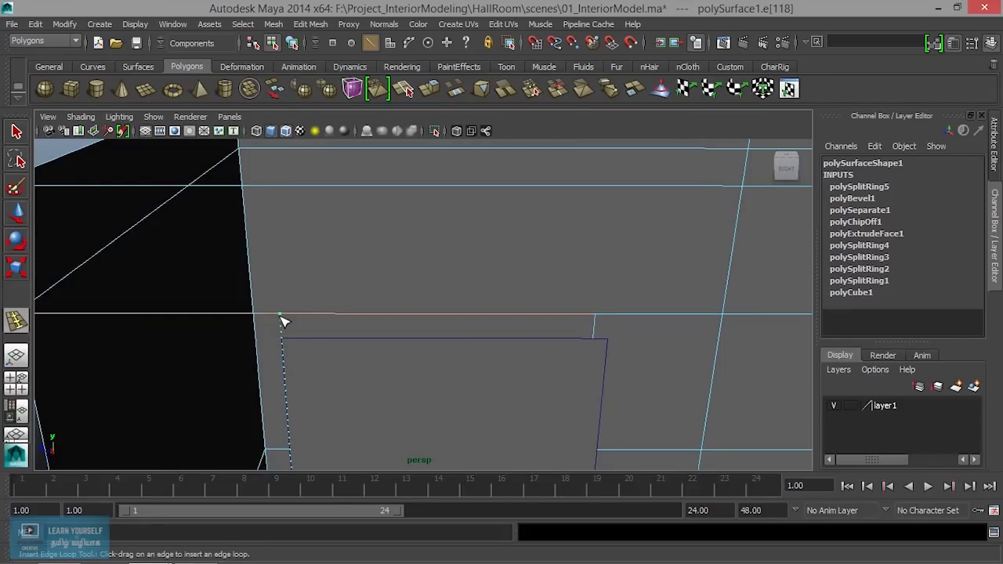
Insert an edge loop at the door panel's side and slide it to meet the panel edge
left_click(283, 320)
key("space")
key("space")
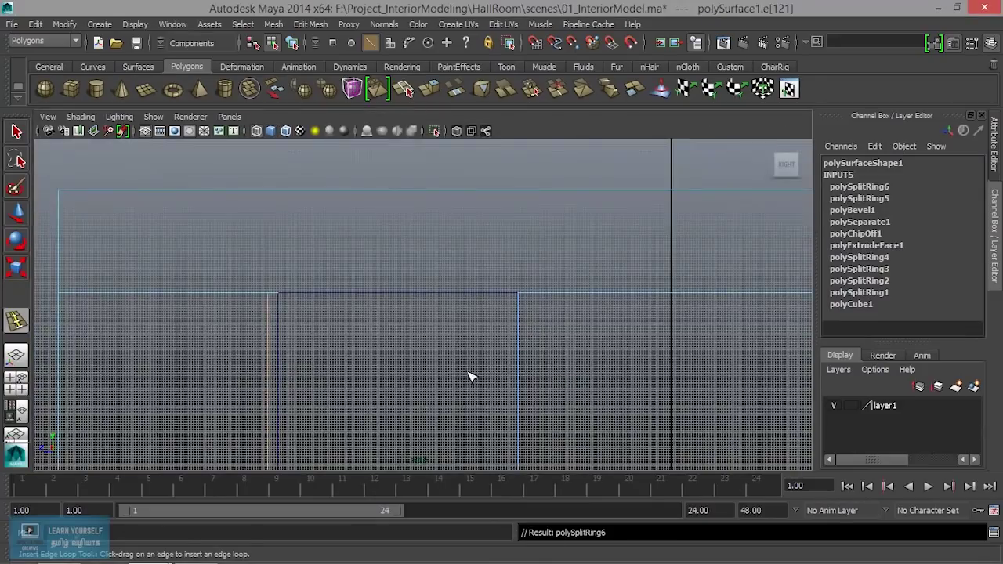
scroll(399, 407, "up", 2)
key("w")
middle_click_drag(399, 407, 515, 221, "alt")
scroll(463, 316, "down", 2)
scroll(446, 350, "down", 2)
scroll(447, 351, "up", 2)
middle_click_drag(468, 291, 355, 348, "alt")
left_click_drag(339, 323, 352, 321)
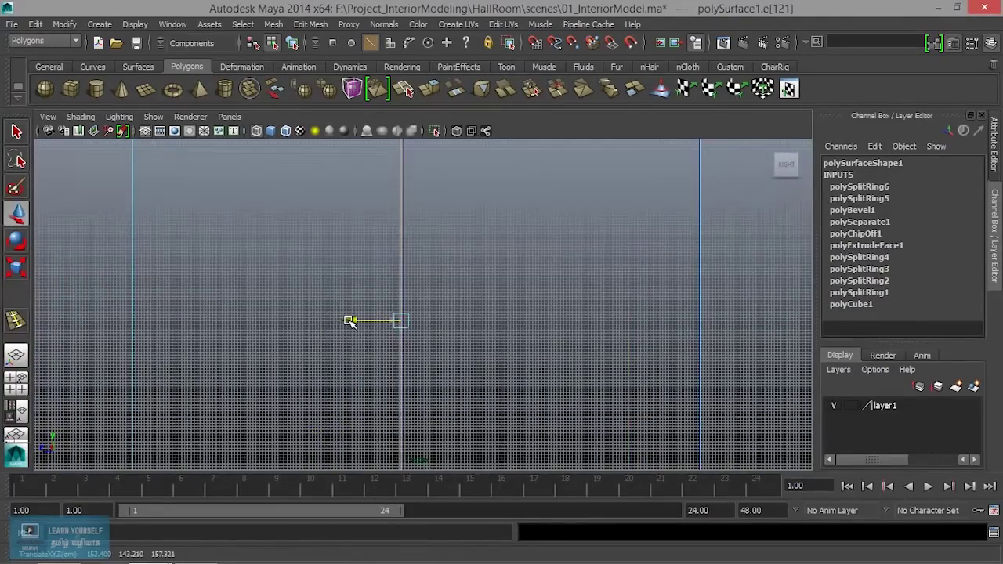
scroll(488, 306, "down", 3)
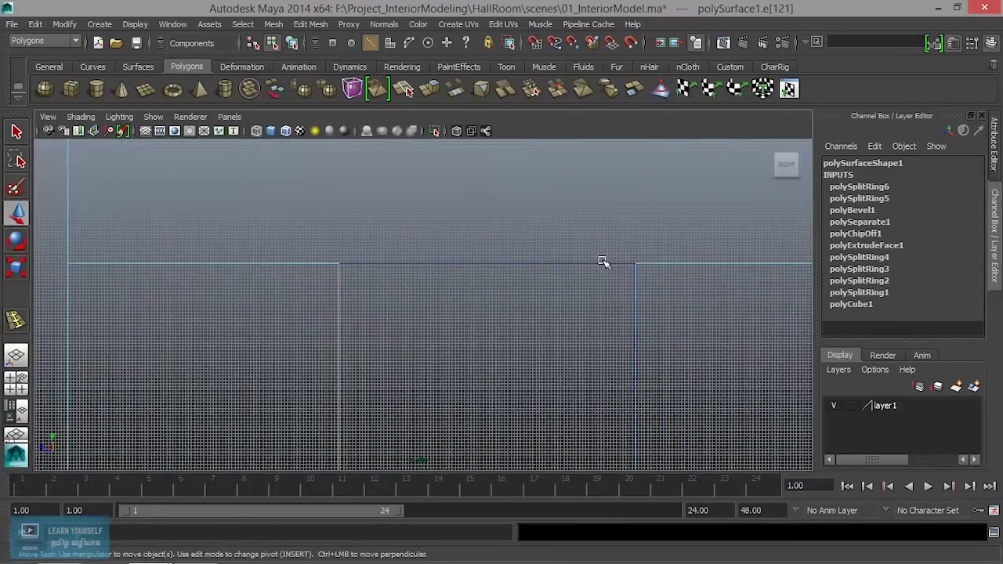
Return to the perspective view, move in on the door panel, and select it
key("space")
key("space")
mouse_move(588, 273)
left_mouse_down("alt")
mouse_move(631, 320)
mouse_move(515, 331)
mouse_move(448, 316)
mouse_move(492, 330)
left_mouse_up("alt")
right_click_drag(491, 330, 454, 315, "alt")
mouse_move(455, 316)
left_mouse_down("alt")
mouse_move(454, 354)
mouse_move(405, 353)
left_mouse_up("alt")
right_click_drag(405, 353, 484, 336, "alt")
left_click_drag(484, 336, 470, 352, "alt")
left_click(469, 356)
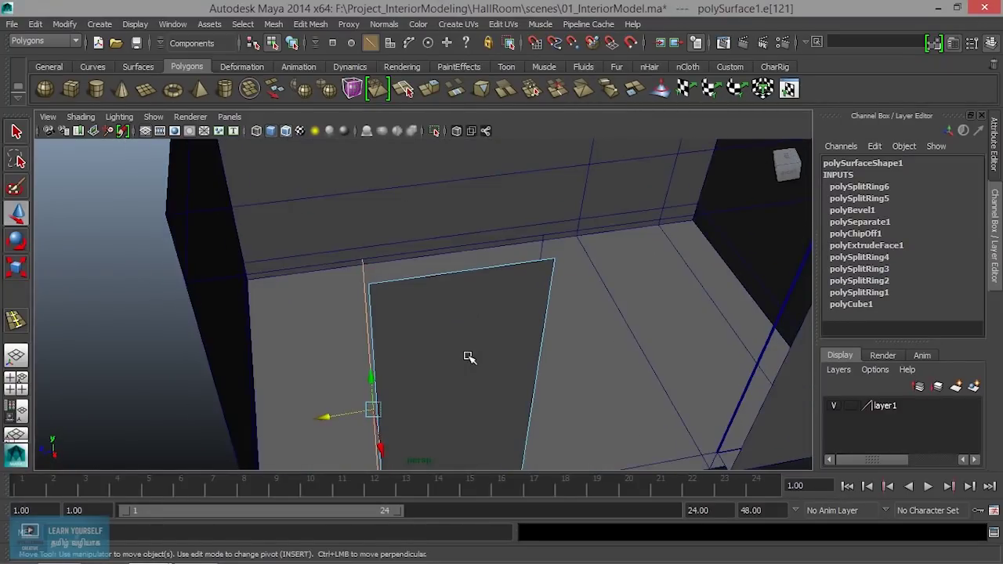
Hide layer1 and select the door-opening face on the room's side wall
key("a")
left_click(833, 406)
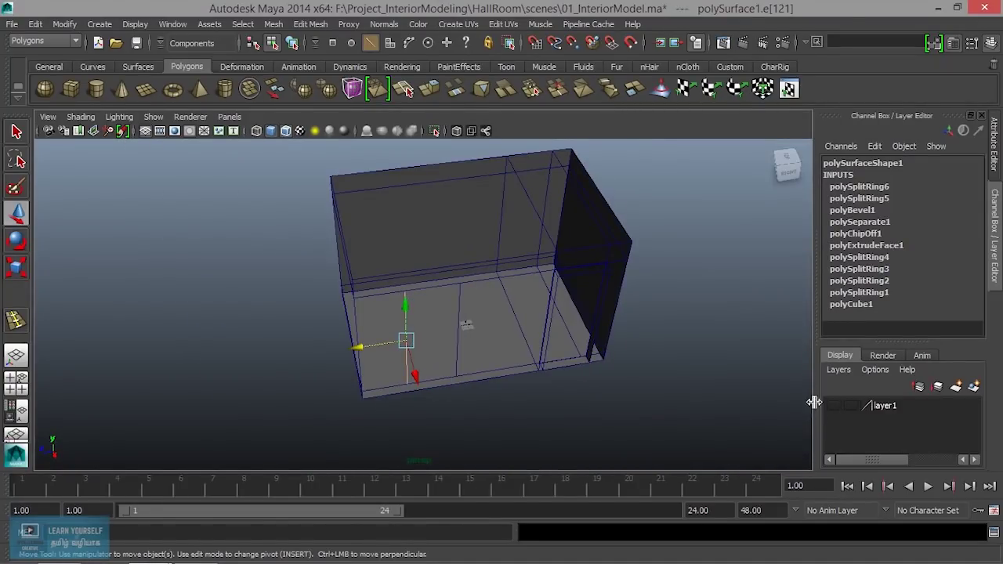
right_click_drag(583, 231, 645, 206)
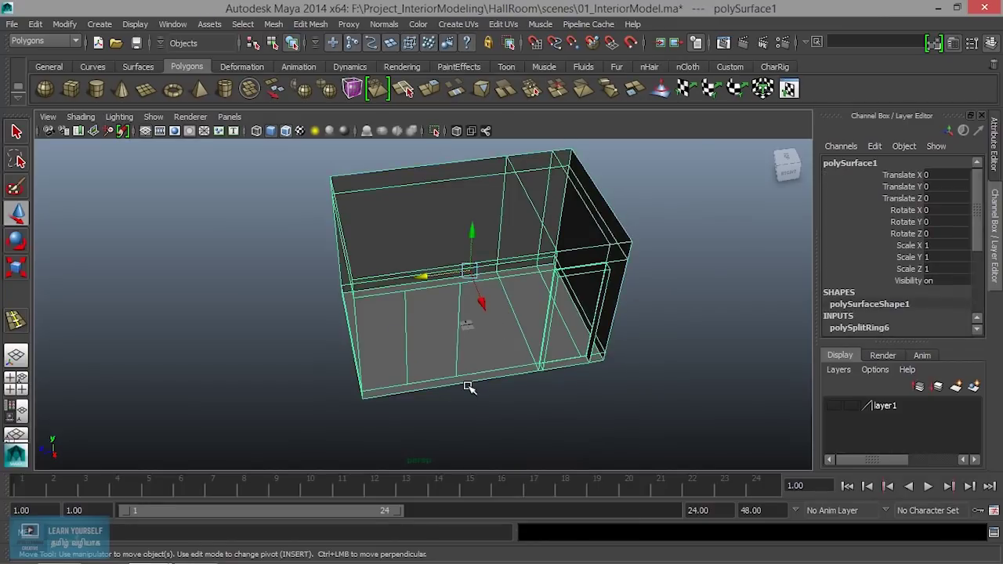
scroll(464, 394, "up", 5)
mouse_move(462, 394)
left_mouse_down("alt")
mouse_move(605, 352)
mouse_move(522, 385)
mouse_move(445, 384)
left_mouse_up("alt")
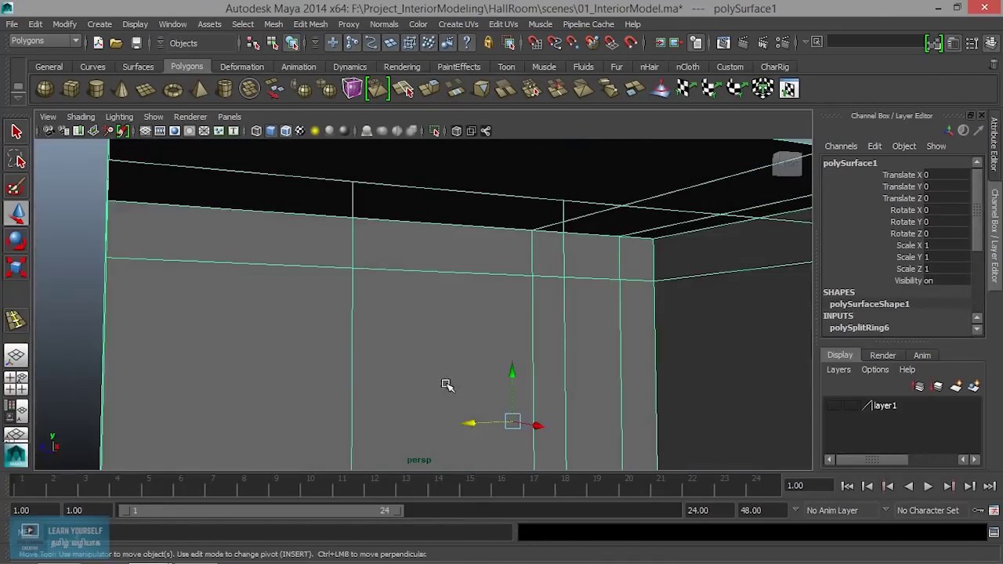
scroll(467, 348, "down", 5)
right_click_drag(470, 221, 470, 258)
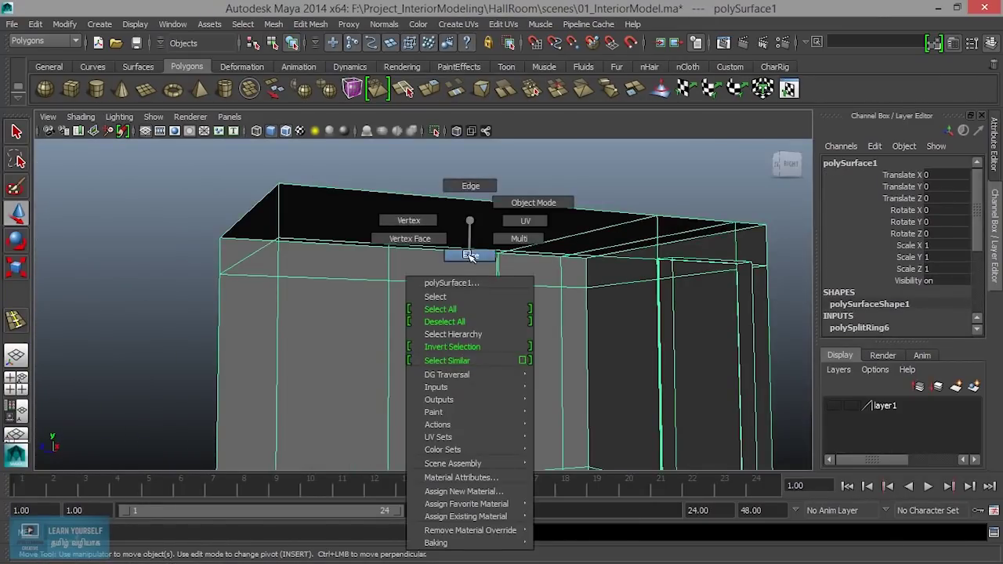
left_click(465, 357)
scroll(466, 357, "down", 5)
mouse_move(465, 357)
left_mouse_down("alt")
mouse_move(548, 415)
mouse_move(583, 387)
left_mouse_up("alt")
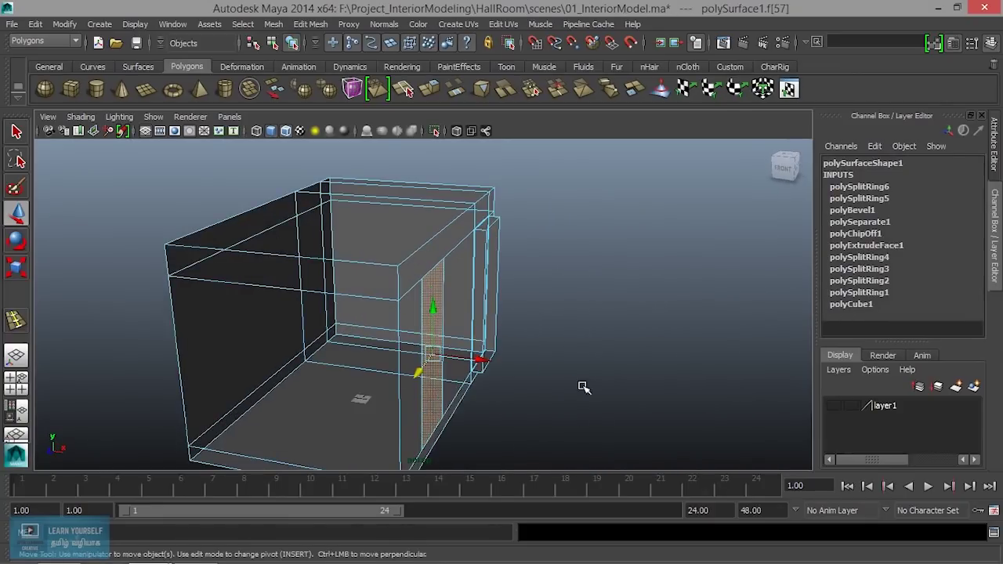
Extrude the door face, nudge it slightly outward, and extract it as a separate piece
left_click(433, 131)
left_click_drag(470, 258, 486, 266, "alt")
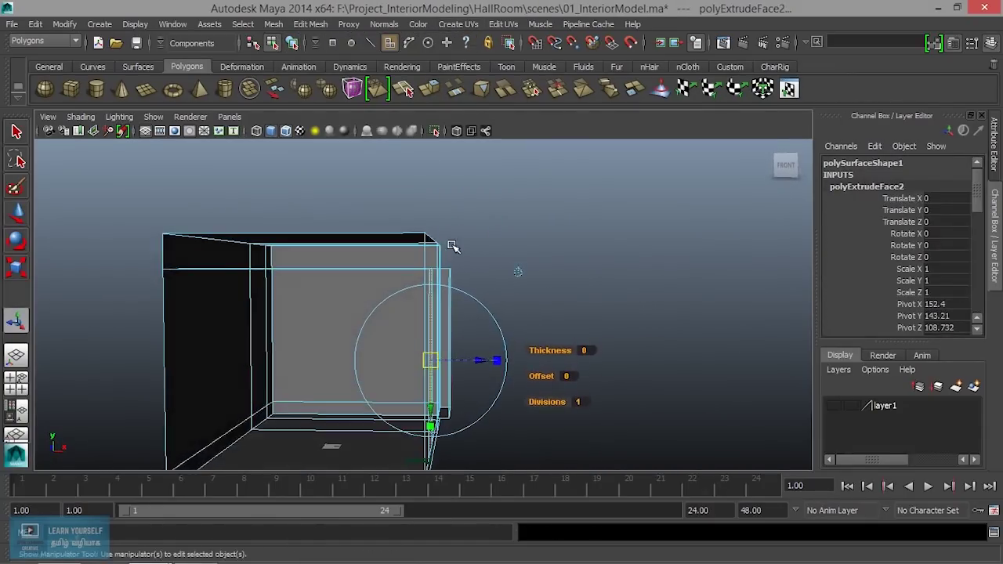
scroll(585, 335, "up", 3)
scroll(483, 320, "up", 2)
mouse_move(483, 319)
left_mouse_down("alt")
mouse_move(483, 332)
mouse_move(448, 311)
mouse_move(458, 314)
left_mouse_up("alt")
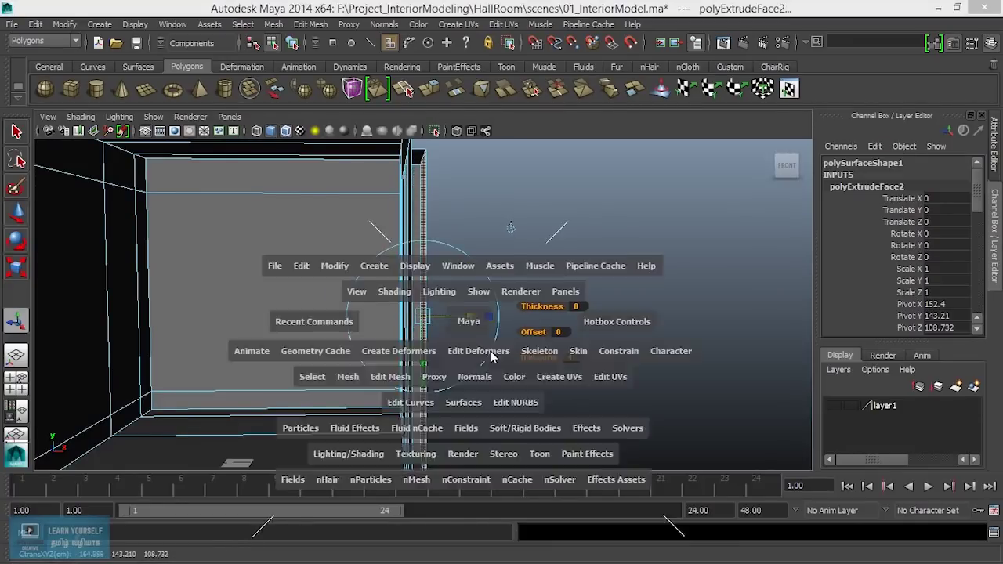
key("space")
key("space")
key("space")
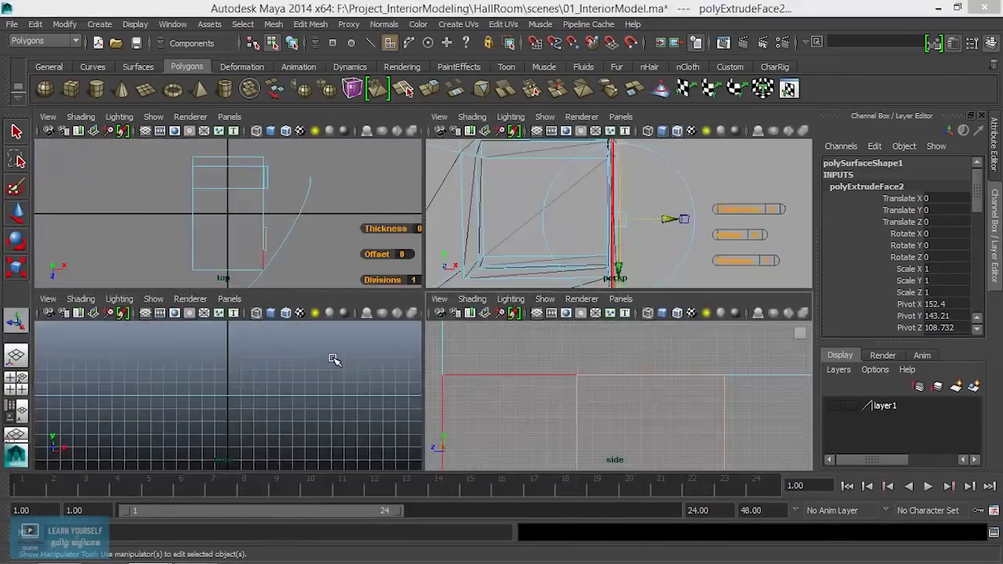
key("space")
key("f")
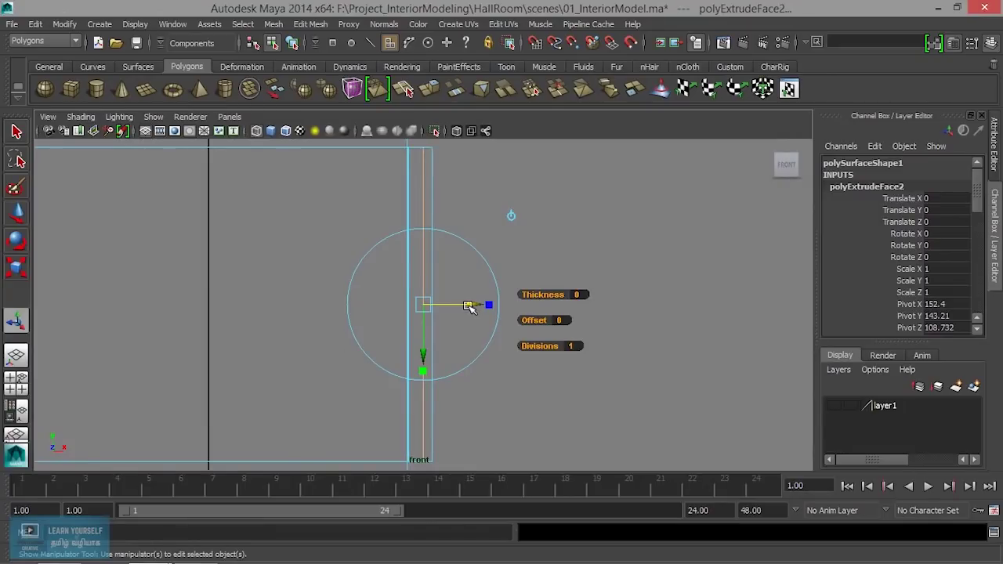
left_click_drag(469, 306, 478, 306)
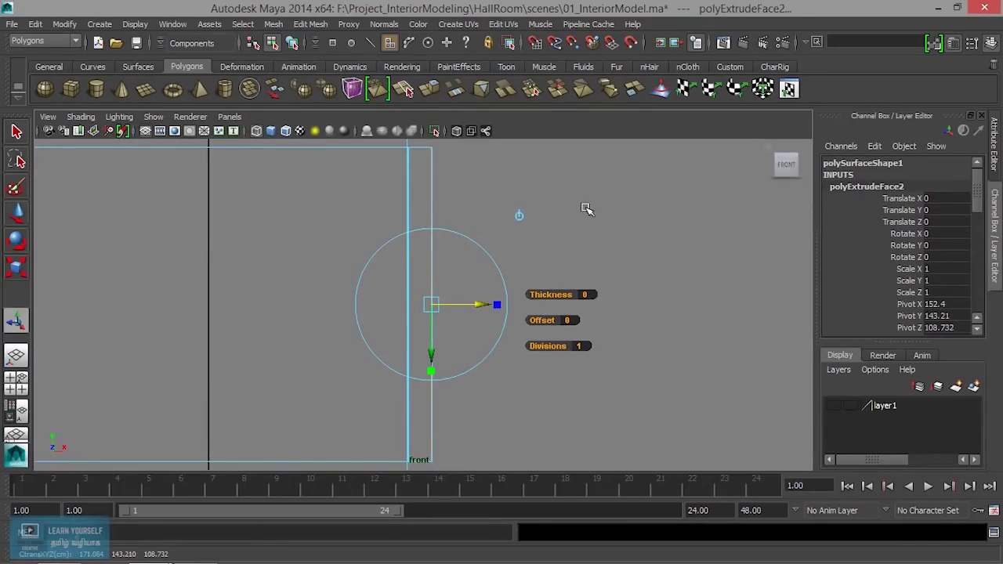
left_click(273, 24)
left_click(299, 58)
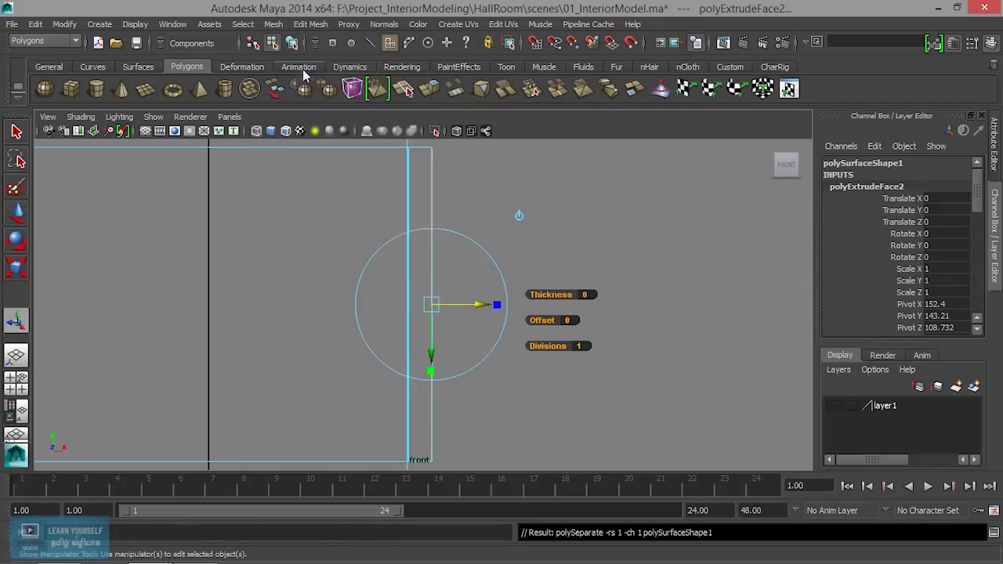
Add the extracted door panel to layer1
right_click(893, 406)
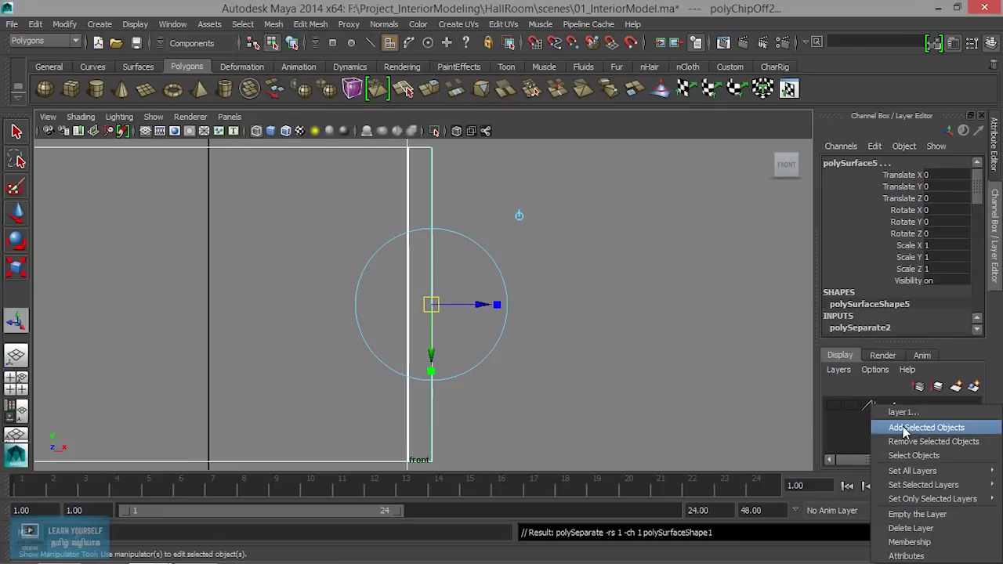
left_click(900, 430)
left_click_drag(586, 358, 520, 351, "alt")
key("ctrl+z")
key("space")
key("space")
left_click_drag(549, 279, 477, 383, "alt")
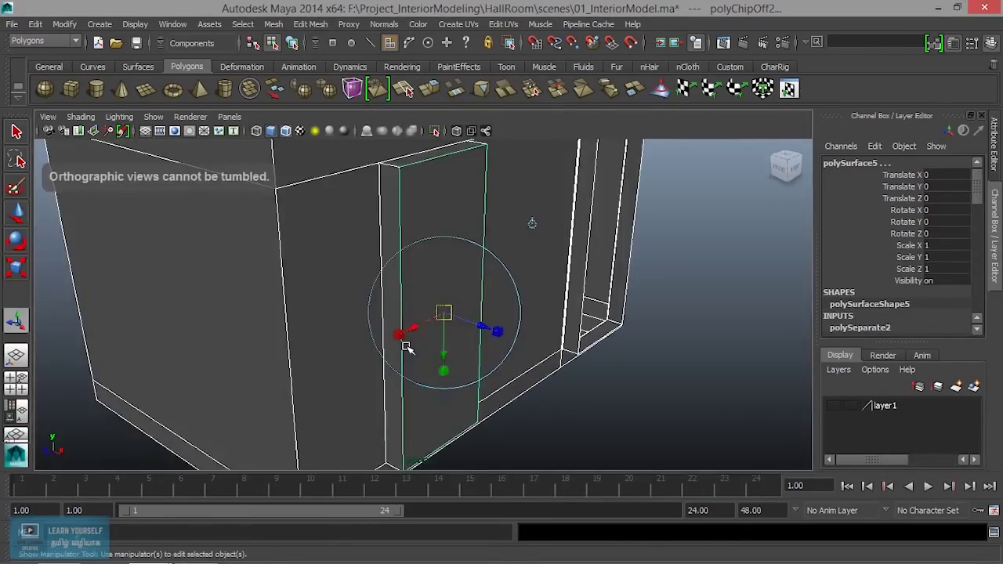
right_click_drag(477, 383, 533, 398, "alt")
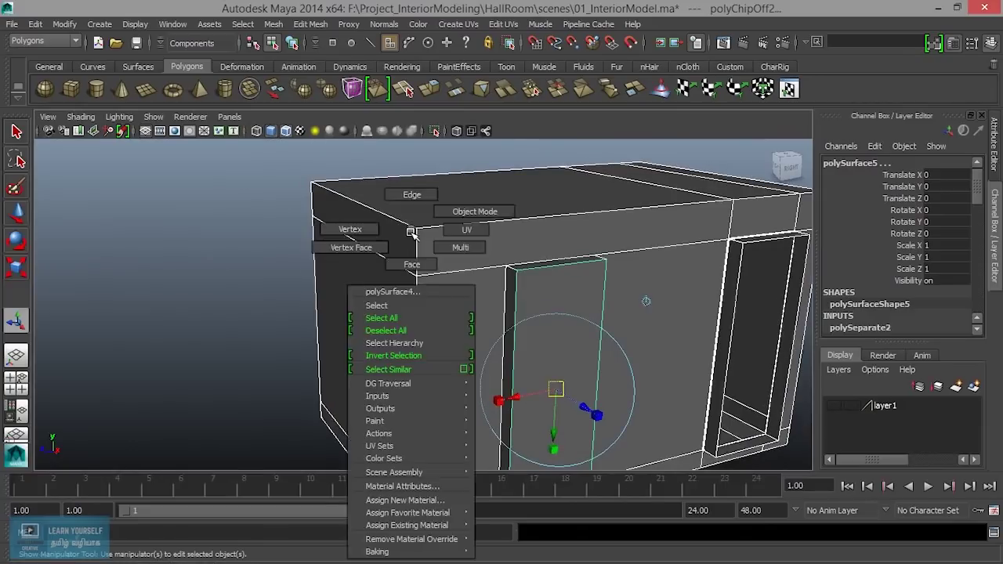
right_click_drag(415, 247, 470, 213)
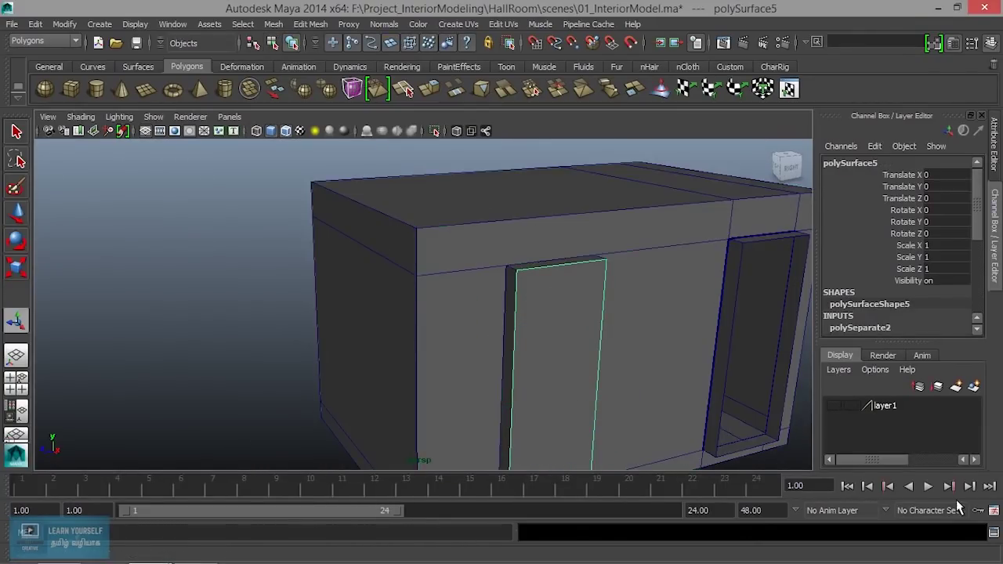
right_click(893, 415)
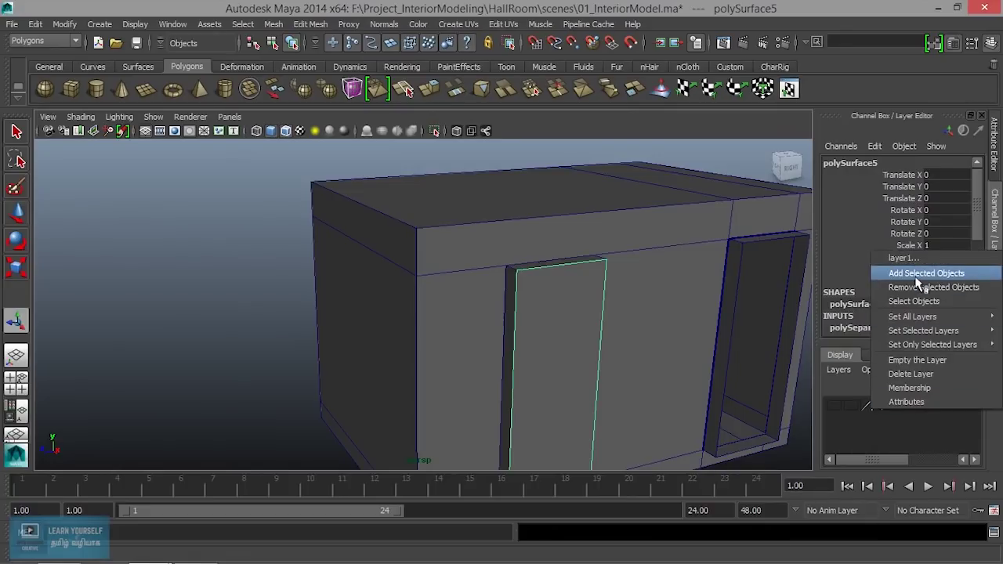
left_click(886, 374)
Select the room box and open its Attribute Editor with Ctrl+A
scroll(550, 381, "down", 5)
mouse_move(550, 382)
left_mouse_down("alt")
mouse_move(640, 381)
mouse_move(421, 347)
mouse_move(708, 360)
mouse_move(645, 348)
left_mouse_up("alt")
left_click(645, 348)
scroll(513, 349, "up", 5)
mouse_move(512, 349)
left_mouse_down("alt")
mouse_move(620, 319)
mouse_move(475, 354)
left_mouse_up("alt")
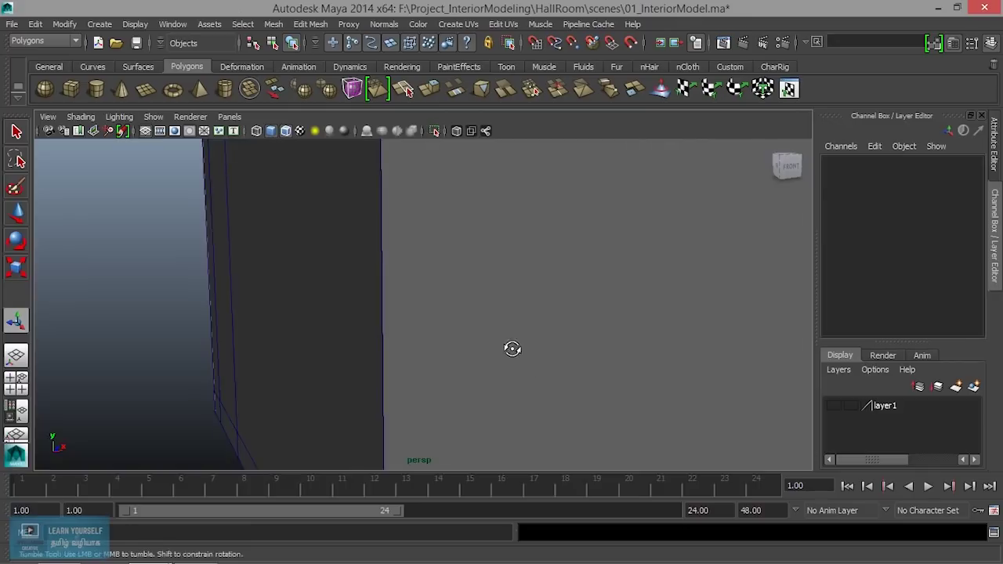
left_click(472, 284)
key("ctrl+a")
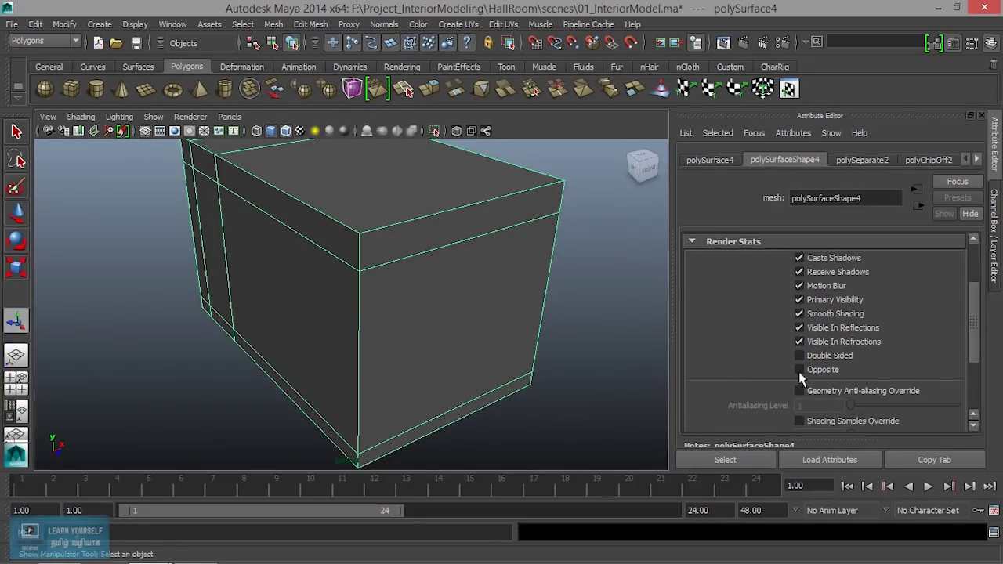
Tick Opposite in Render Stats so the room's interior walls show
left_click(799, 369)
mouse_move(537, 362)
left_mouse_down("alt")
mouse_move(598, 347)
mouse_move(540, 347)
mouse_move(453, 384)
left_mouse_up("alt")
scroll(453, 383, "up", 5)
mouse_move(392, 313)
left_mouse_down("alt")
mouse_move(506, 291)
mouse_move(441, 220)
mouse_move(406, 311)
mouse_move(455, 365)
mouse_move(387, 188)
mouse_move(387, 336)
mouse_move(410, 307)
mouse_move(437, 214)
left_mouse_up("alt")
scroll(392, 336, "up", 3)
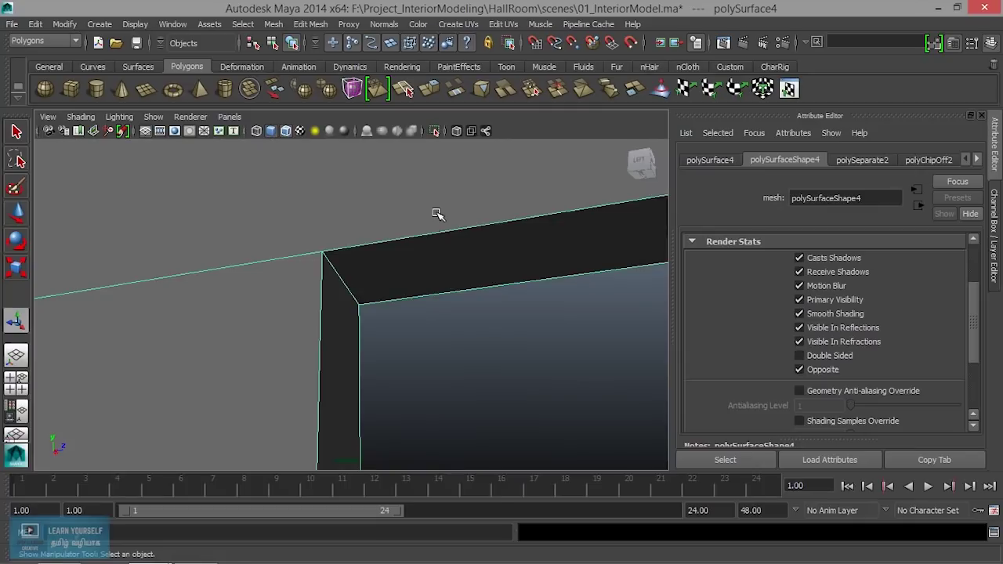
Select the top, right and bottom edges of the second door opening
right_click_drag(436, 213, 441, 177)
left_click(459, 228)
mouse_move(521, 344)
left_mouse_down("alt")
mouse_move(473, 282)
mouse_move(253, 271)
mouse_move(580, 334)
left_mouse_up("alt")
left_click(598, 306, "shift")
mouse_move(220, 302)
left_mouse_down("alt")
mouse_move(399, 195)
mouse_move(383, 378)
mouse_move(360, 248)
mouse_move(405, 347)
left_mouse_up("alt")
left_click(400, 329, "shift")
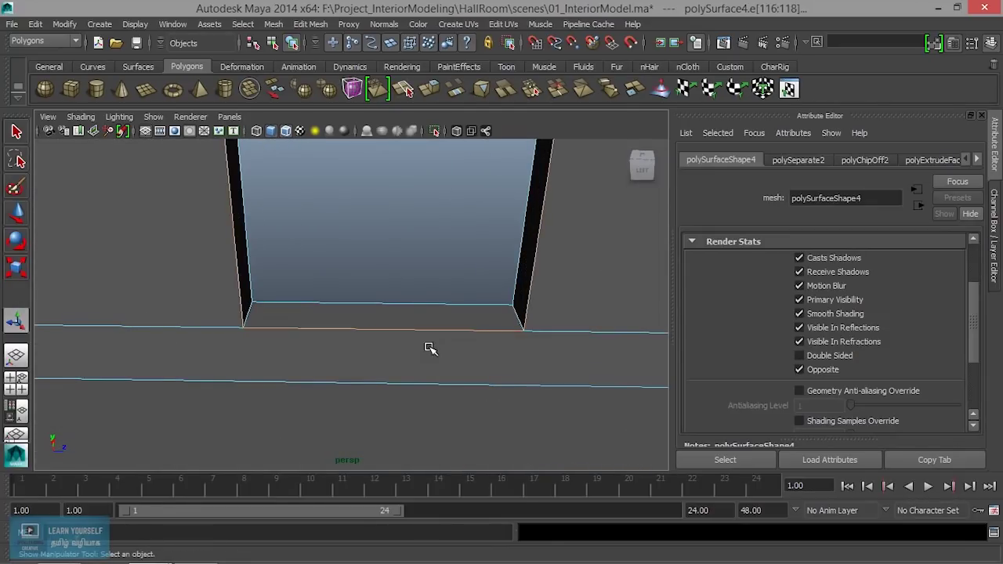
Bevel the door opening's edges with offset 0.05 and 4 segments
left_click(314, 23)
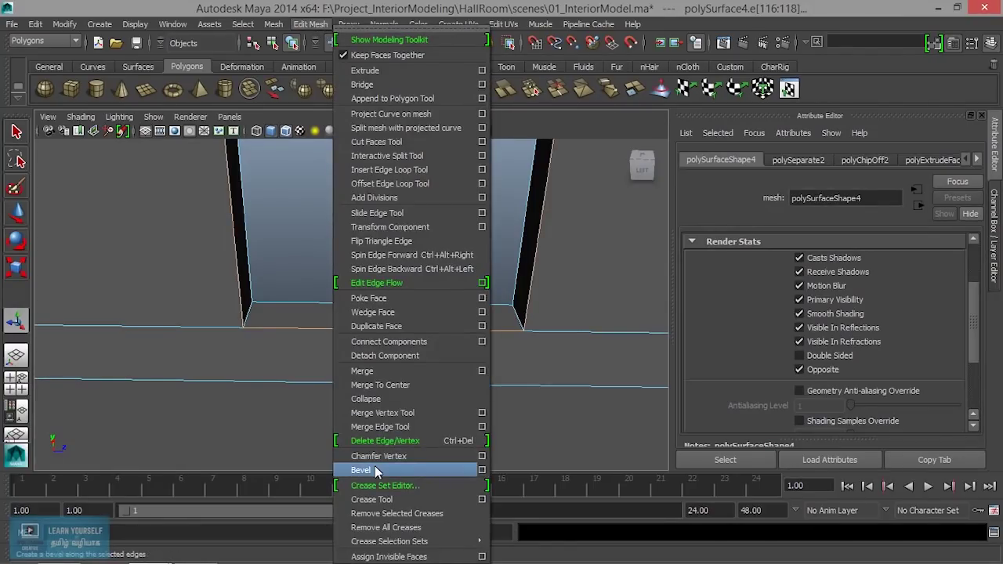
left_click(374, 467)
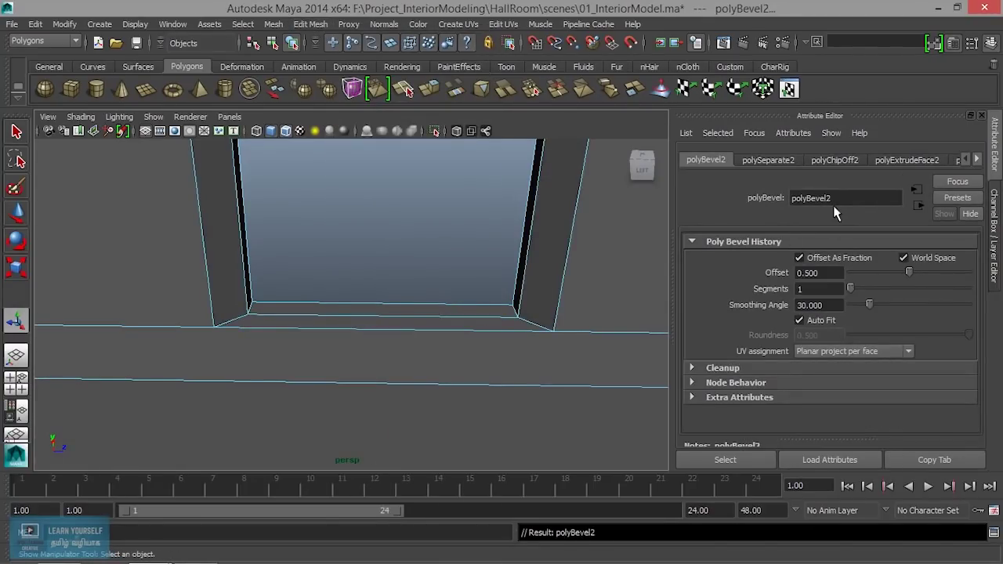
key("ctrl+a")
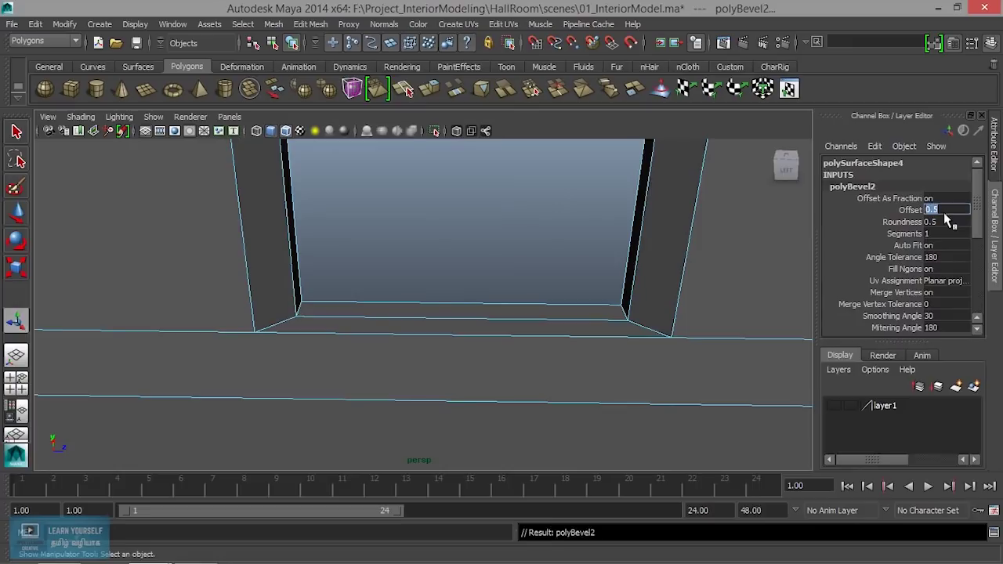
type("5")
key("Return")
left_click(937, 233)
key("Return")
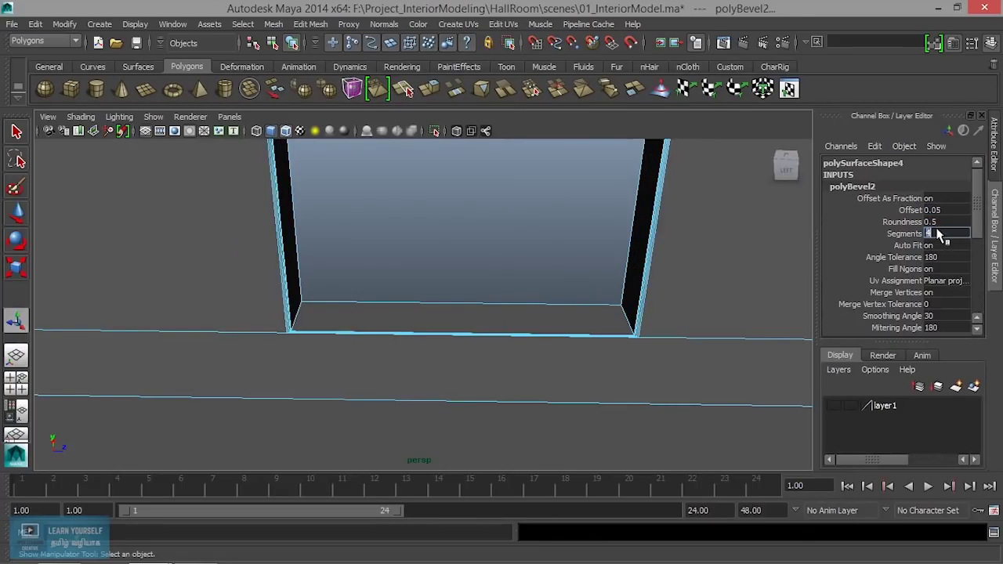
Orbit around the room box to inspect both bevelled door openings
mouse_move(358, 373)
left_mouse_down("alt")
mouse_move(433, 408)
mouse_move(473, 358)
mouse_move(460, 320)
mouse_move(539, 366)
left_mouse_up("alt")
right_click_drag(431, 230, 492, 212)
scroll(451, 302, "up", 3)
scroll(439, 312, "down", 5)
mouse_move(439, 311)
left_mouse_down("alt")
mouse_move(416, 313)
mouse_move(457, 363)
mouse_move(630, 359)
mouse_move(609, 332)
mouse_move(538, 316)
left_mouse_up("alt")
scroll(430, 353, "up", 4)
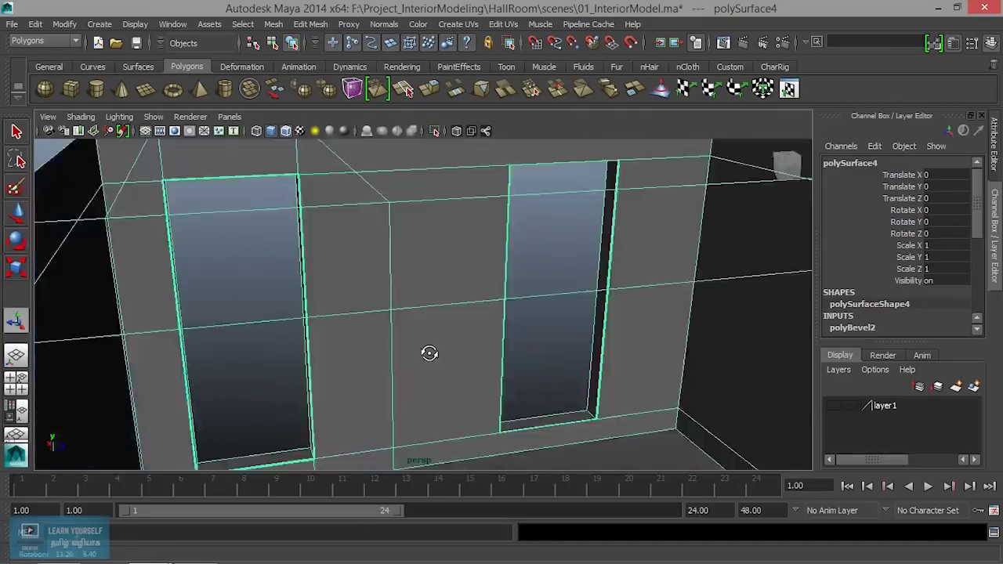
left_click_drag(430, 354, 350, 351, "alt")
scroll(298, 324, "down", 5)
mouse_move(298, 324)
left_mouse_down("alt")
mouse_move(441, 369)
mouse_move(399, 331)
left_mouse_up("alt")
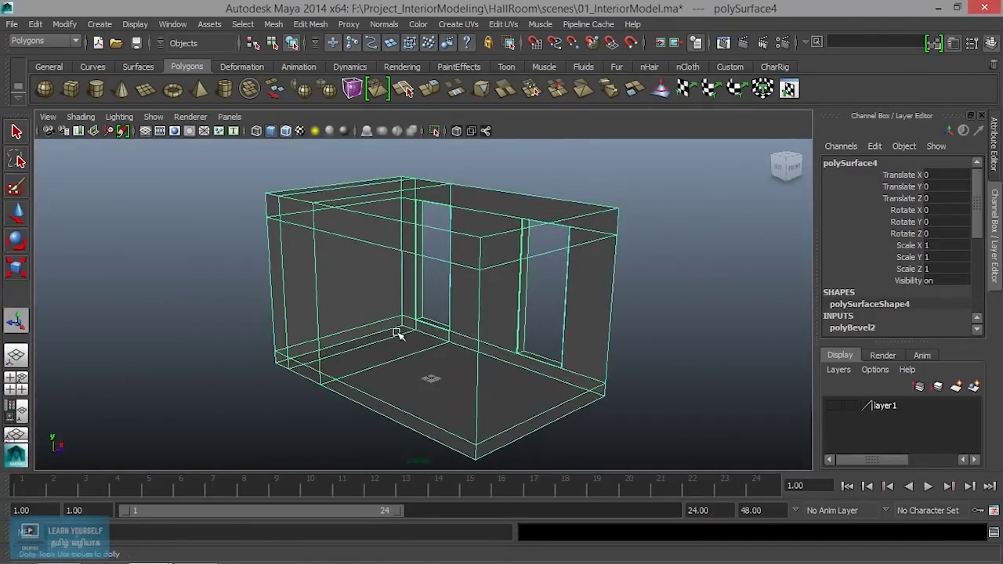
scroll(528, 377, "up", 4)
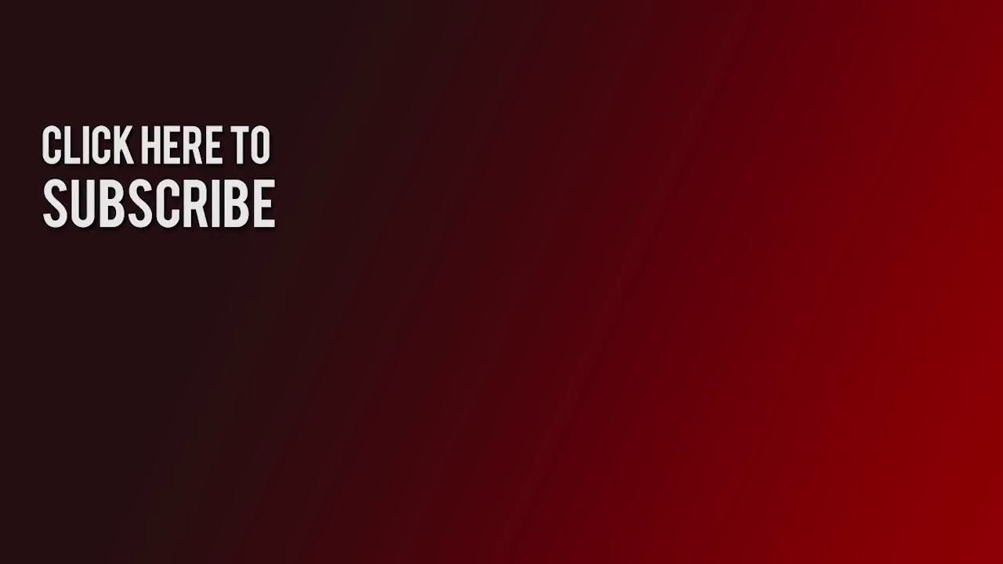